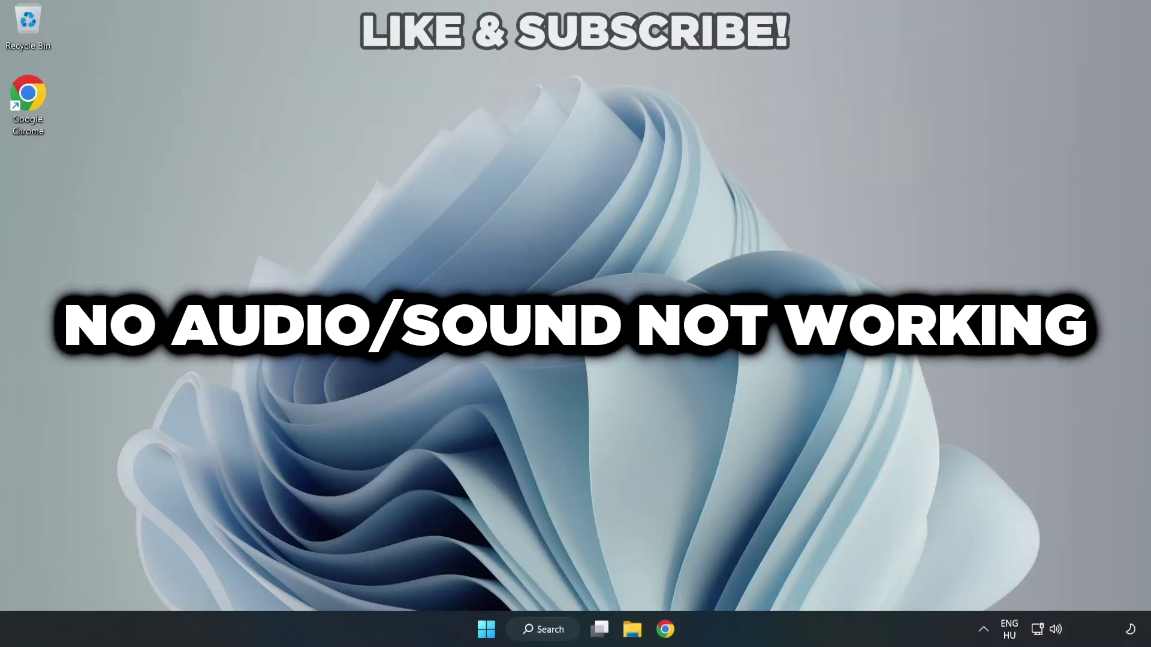
- Switch the sound output from CABLE Input to Speakers (High Definition Audio Device) in Quick Settings
{"action": "left_click", "coordinate": [1057, 633]}
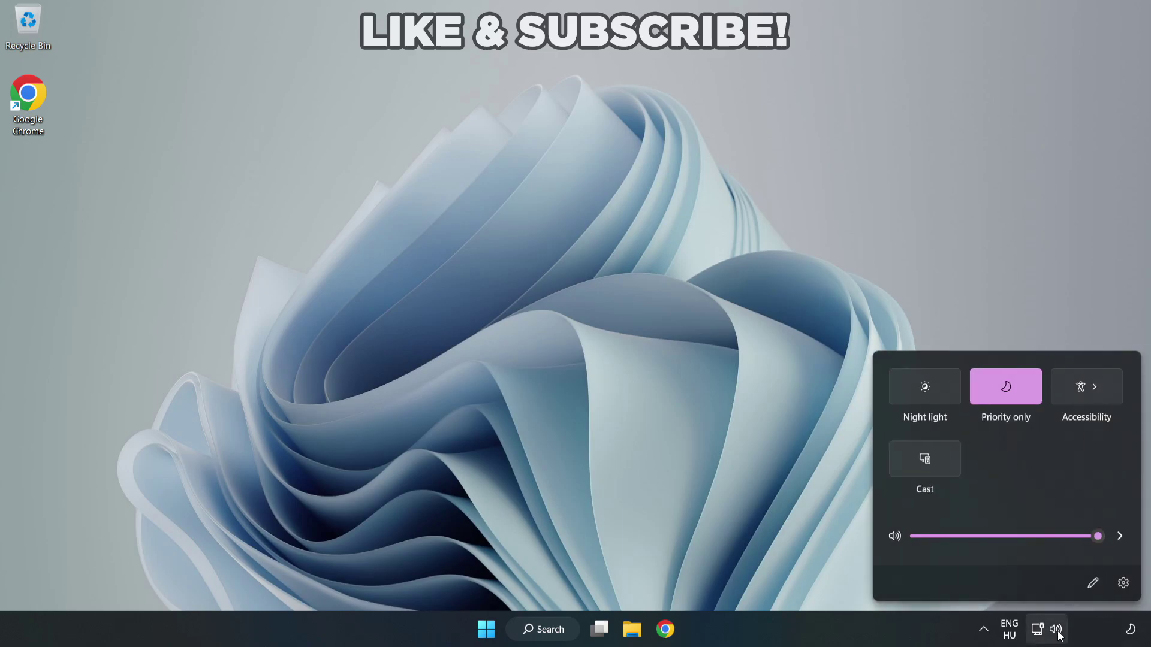
{"action": "left_click", "coordinate": [1118, 539]}
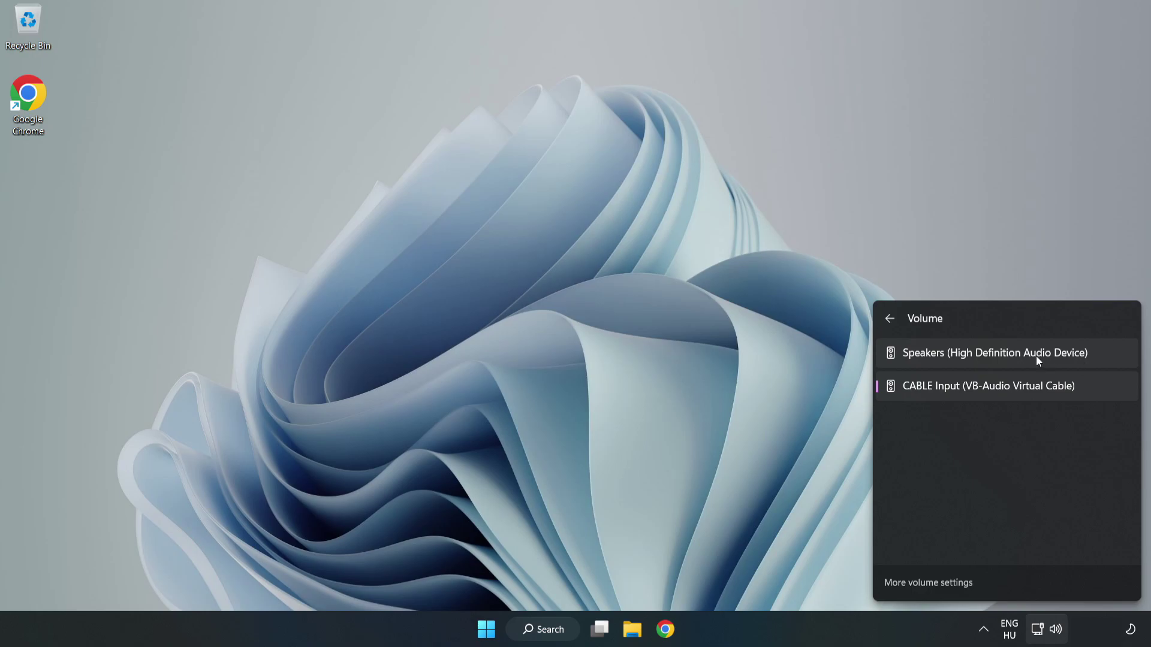
{"action": "left_click", "coordinate": [1110, 353]}
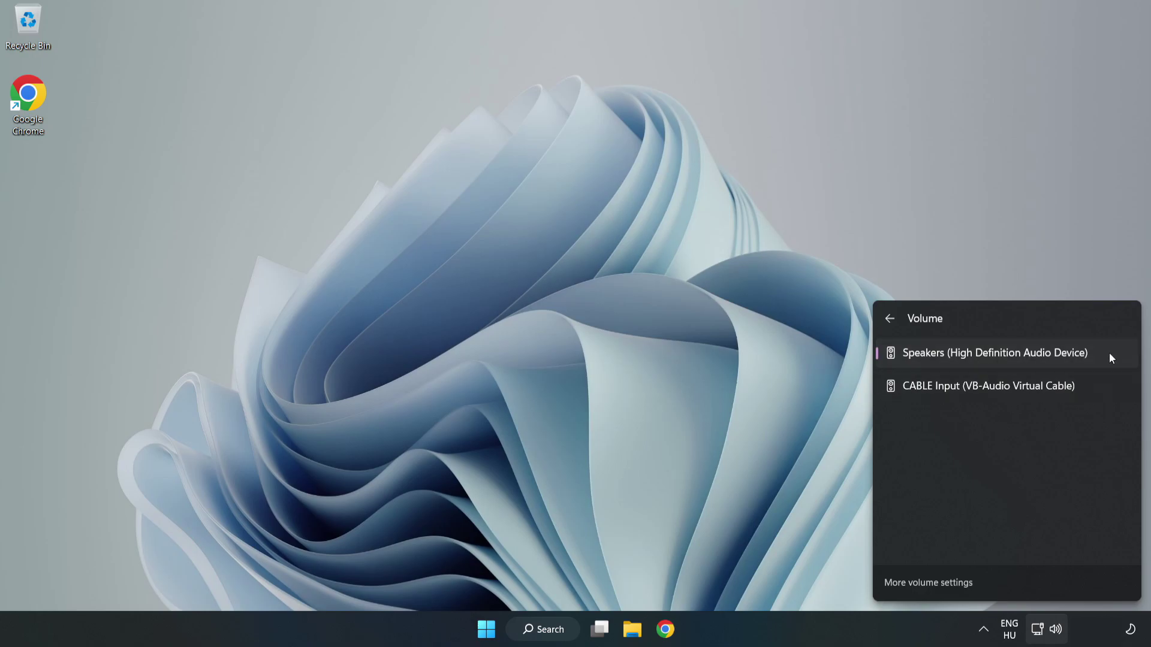
{"action": "left_click", "coordinate": [559, 309]}
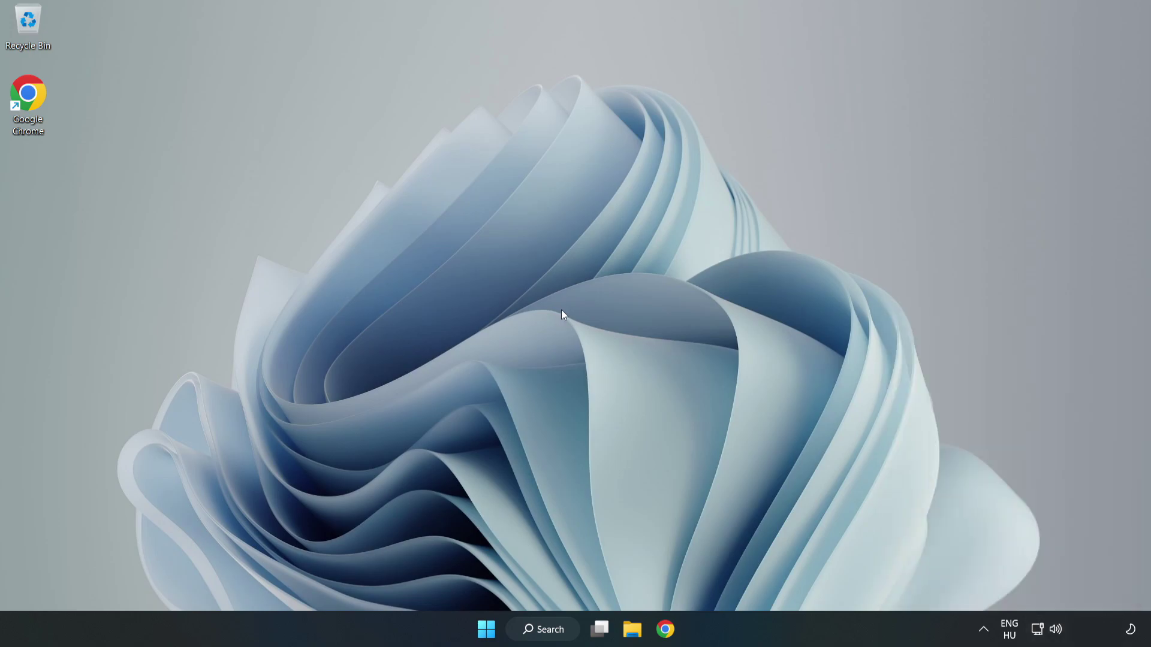
- Reset all sound devices and app volumes to recommended defaults in the volume mixer, then close Settings
{"action": "right_click", "coordinate": [1057, 631]}
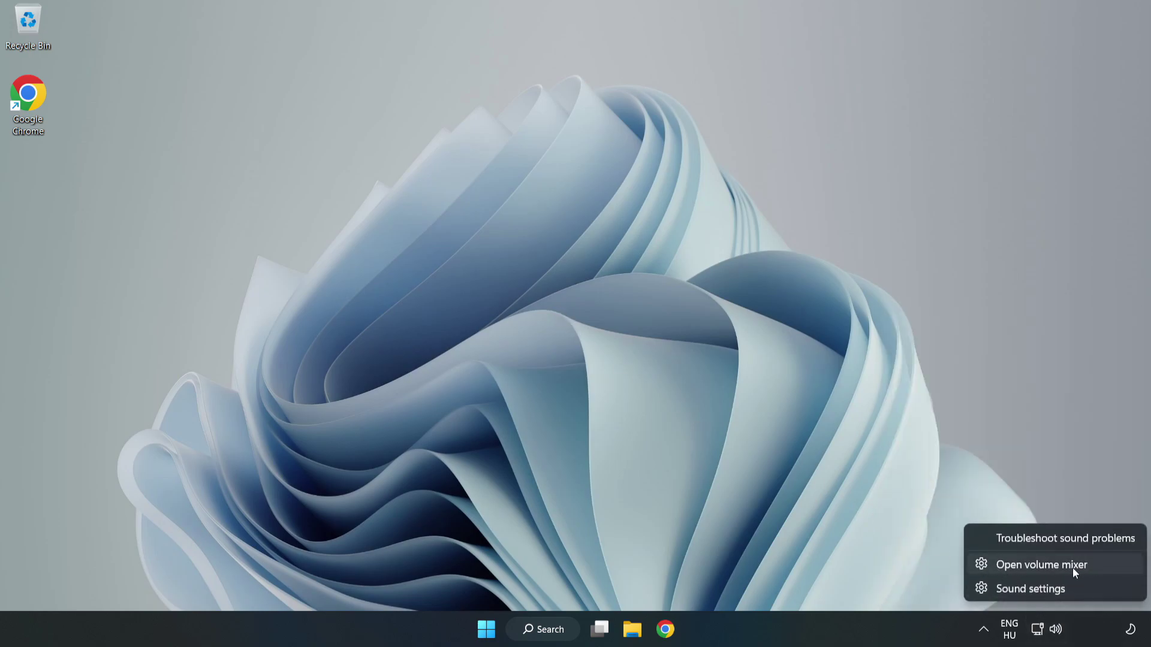
{"action": "left_click", "coordinate": [1106, 572]}
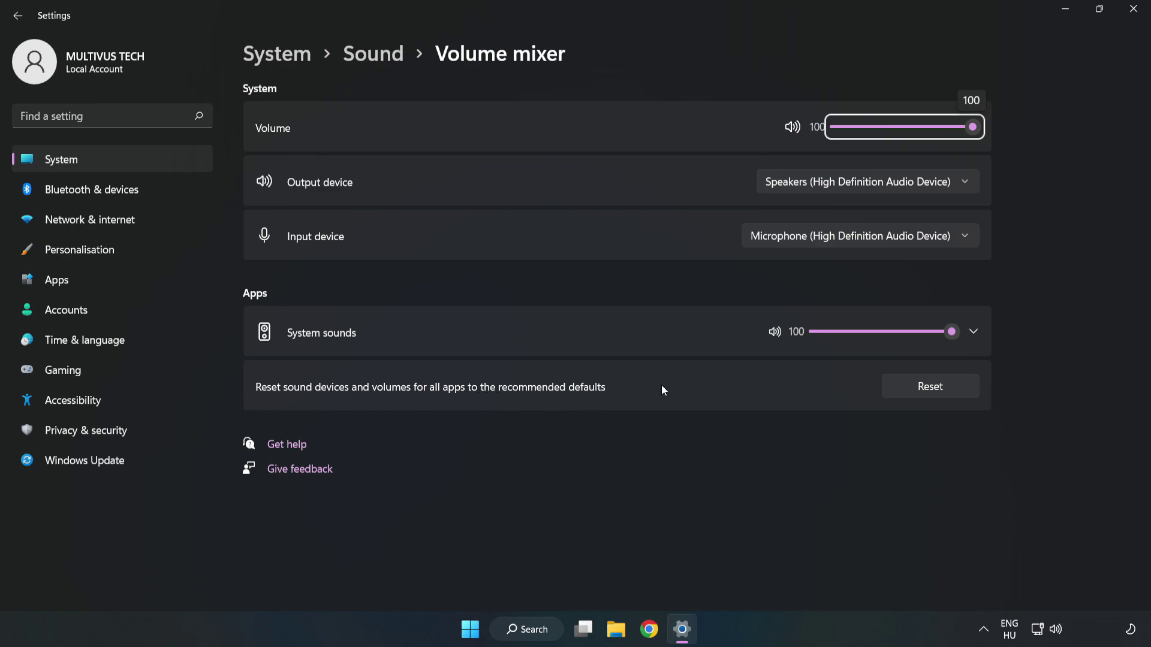
{"action": "left_click", "coordinate": [943, 394]}
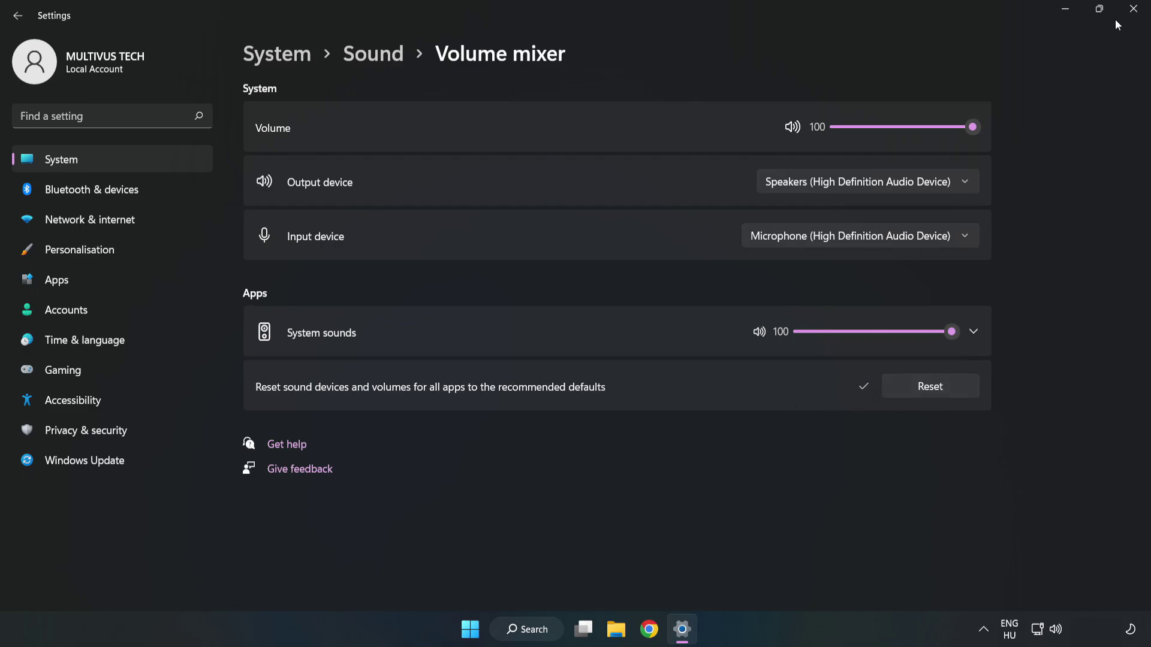
{"action": "left_click", "coordinate": [1131, 12]}
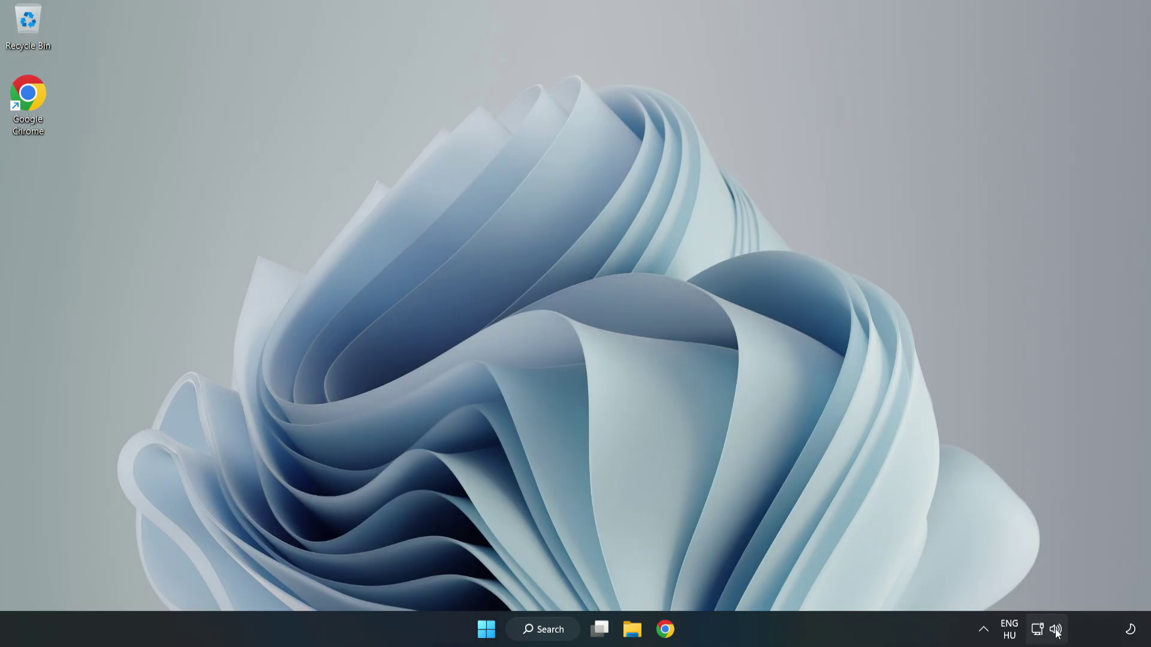
- Open the System > Sound settings page and scroll down to the Advanced section
{"action": "right_click", "coordinate": [1055, 631]}
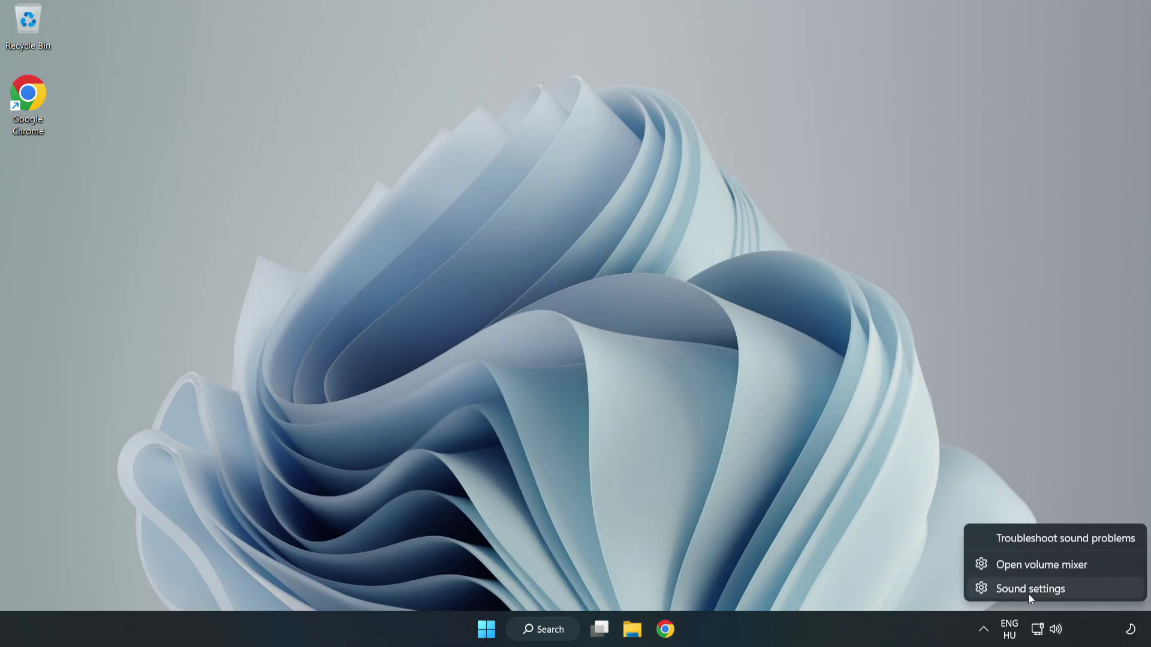
{"action": "left_click", "coordinate": [1072, 592]}
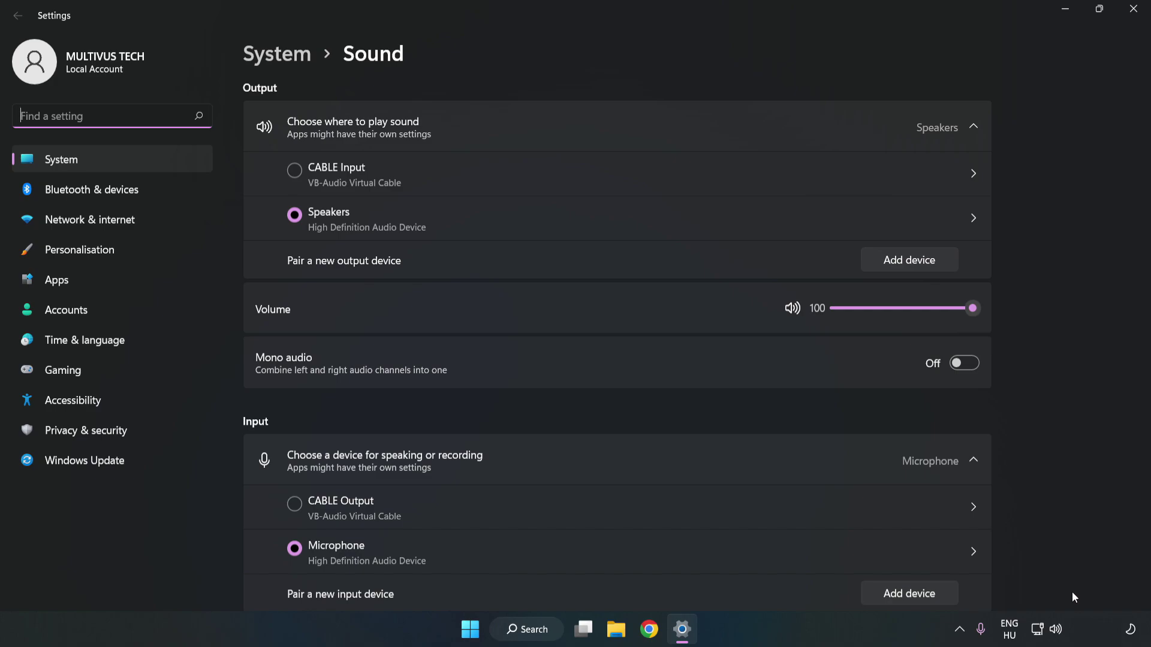
{"action": "left_click", "coordinate": [972, 308]}
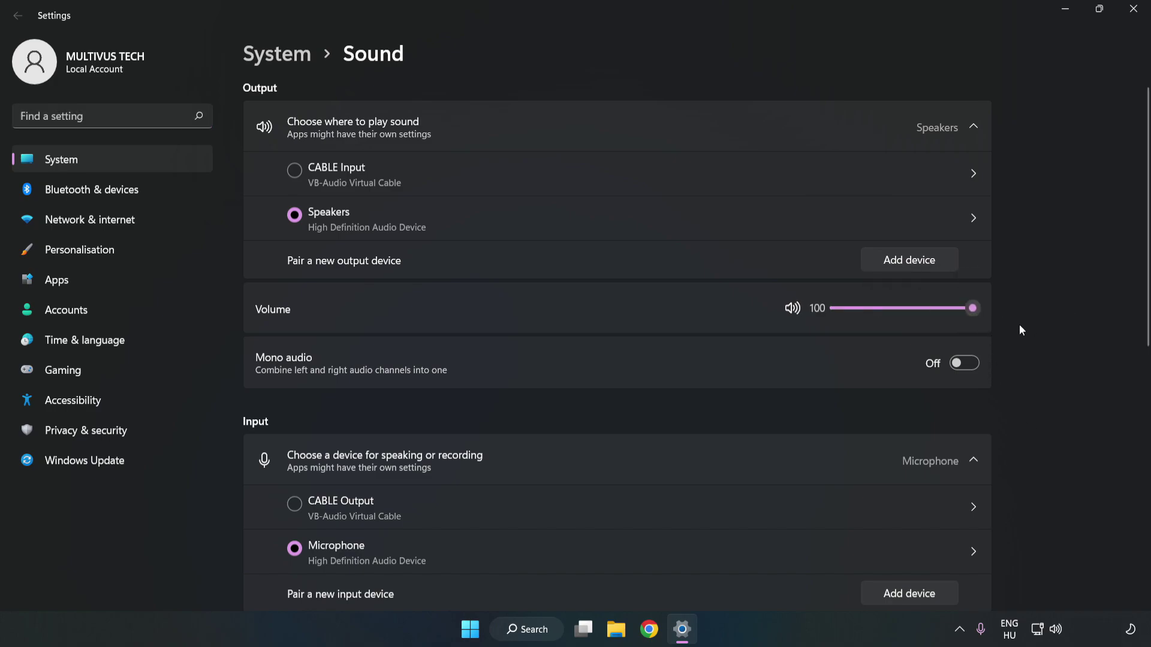
{"action": "scroll", "coordinate": [1120, 288], "scroll_direction": "down", "scroll_amount": 5}
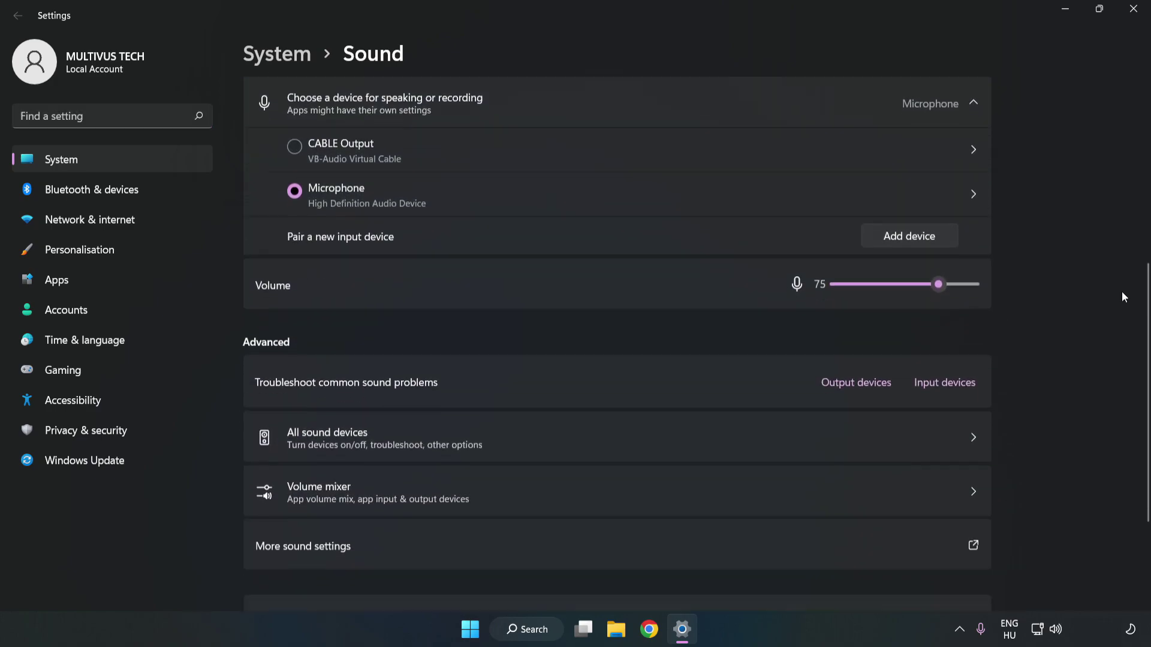
{"action": "scroll", "coordinate": [1122, 292], "scroll_direction": "down", "scroll_amount": 1}
{"action": "scroll", "coordinate": [1120, 294], "scroll_direction": "down", "scroll_amount": 1}
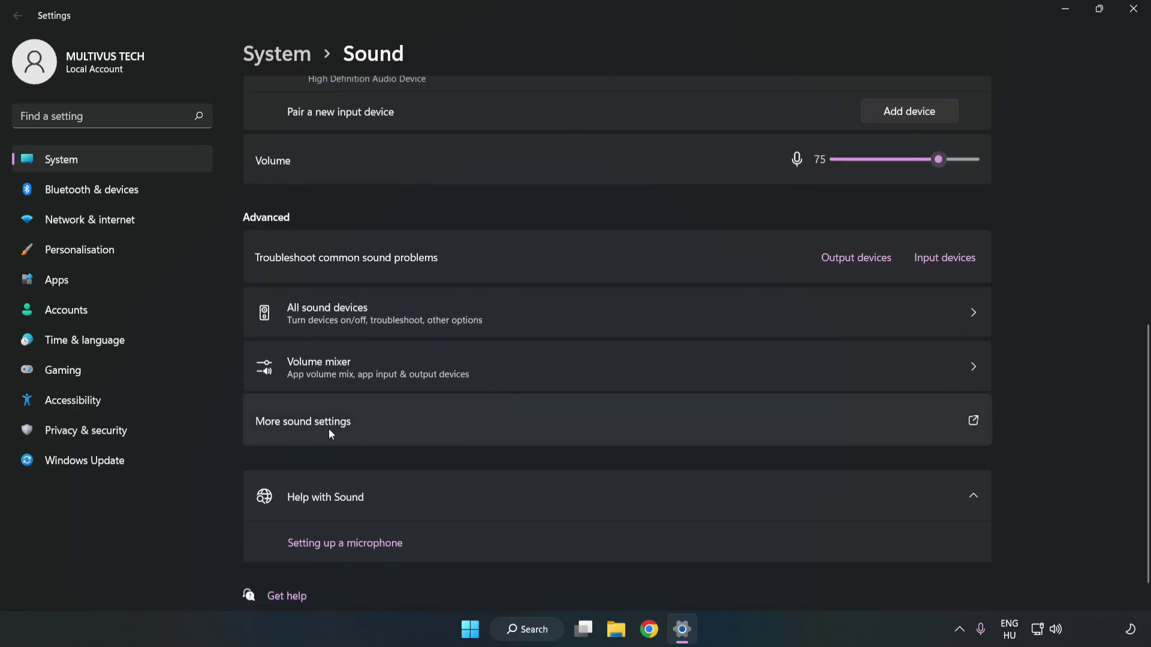
- Open the classic Sound panel and disable the CABLE Input playback device, leaving Speakers active
{"action": "left_click", "coordinate": [502, 431]}
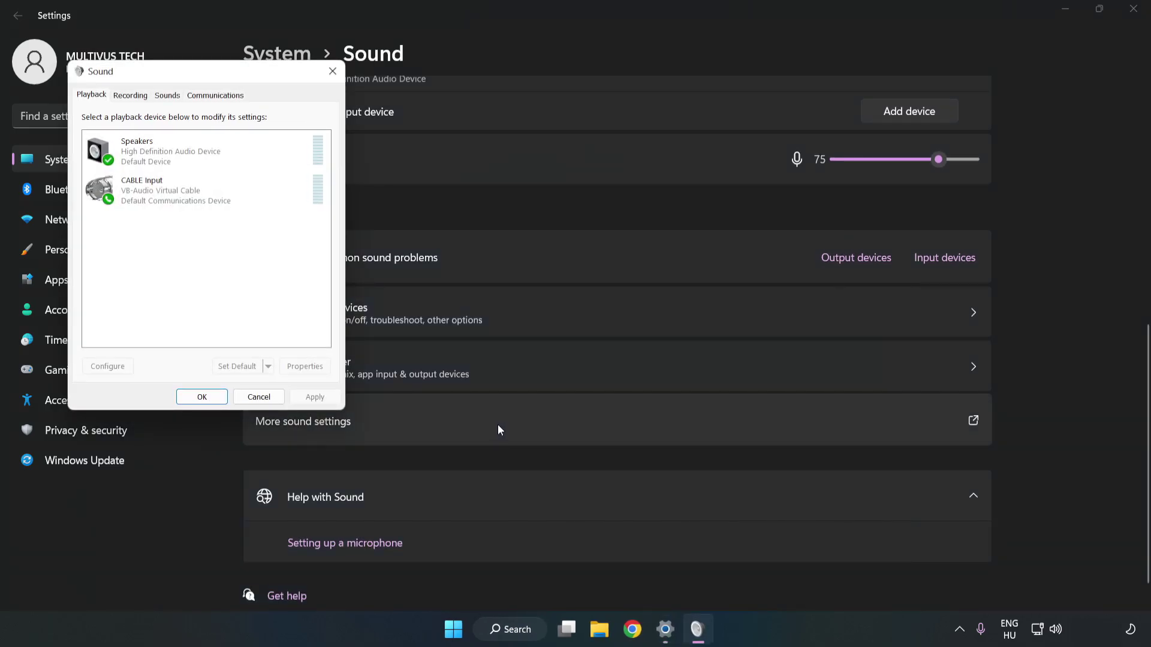
{"action": "left_click_drag", "start_coordinate": [242, 80], "coordinate": [594, 151]}
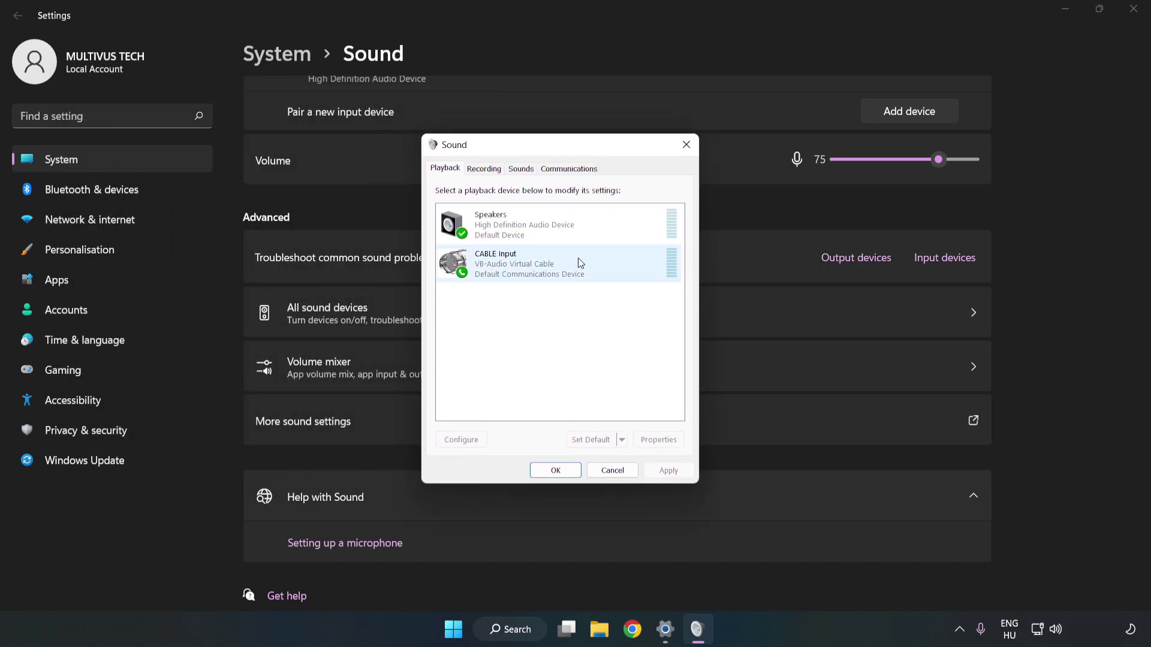
{"action": "left_click", "coordinate": [458, 265]}
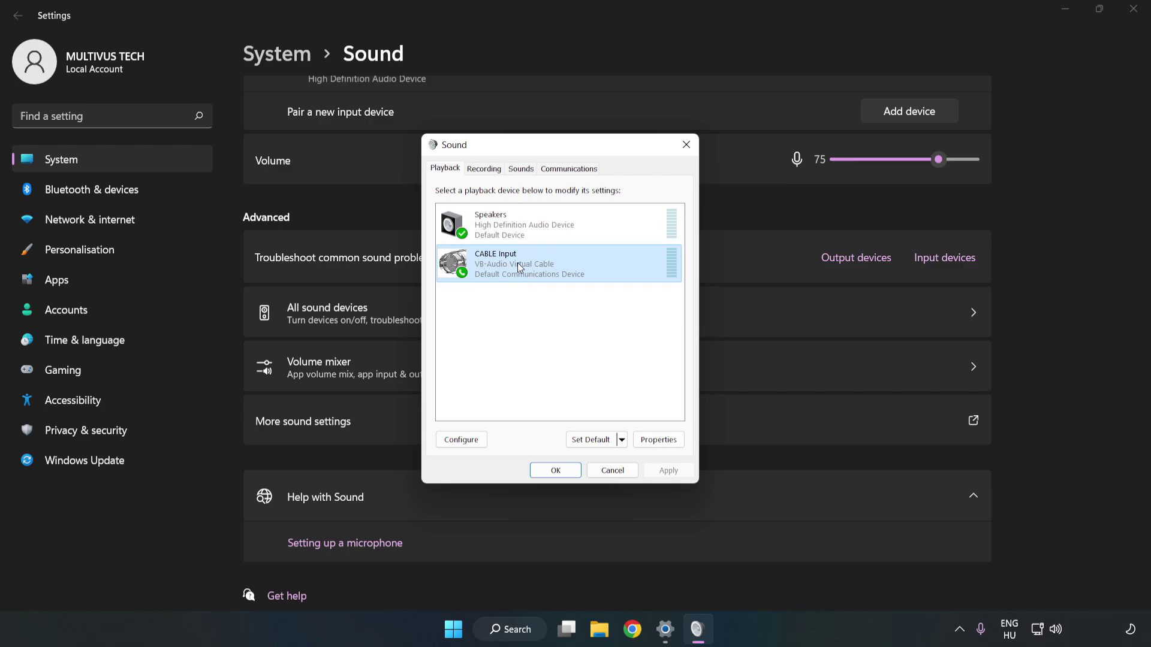
{"action": "right_click", "coordinate": [575, 264]}
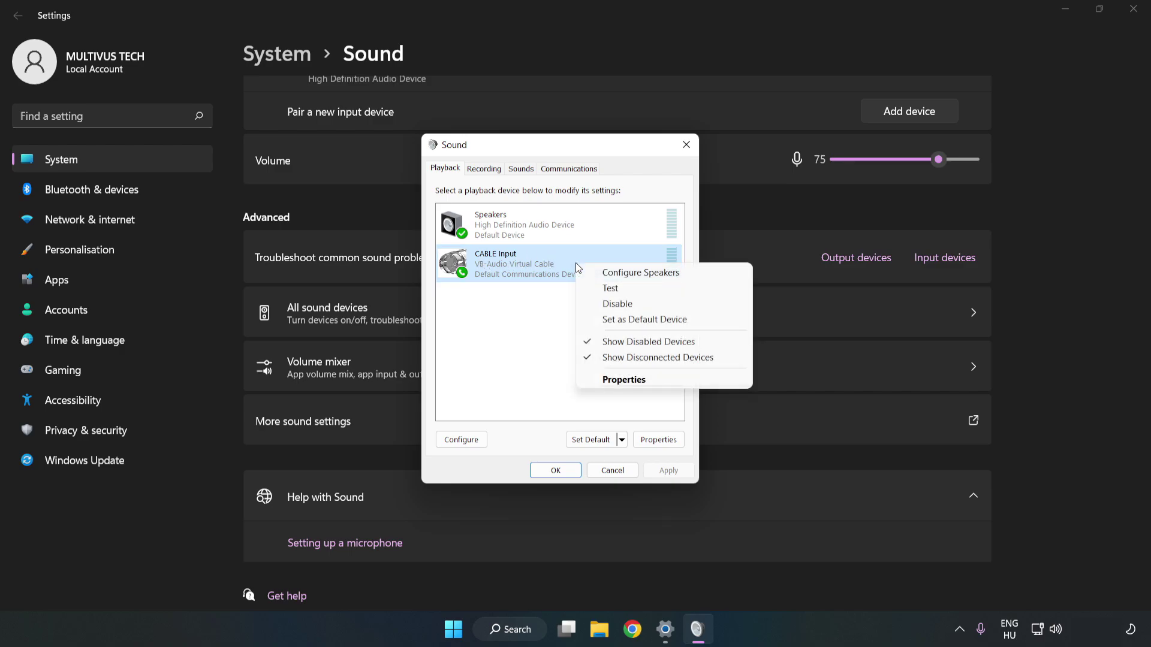
{"action": "left_click", "coordinate": [645, 306]}
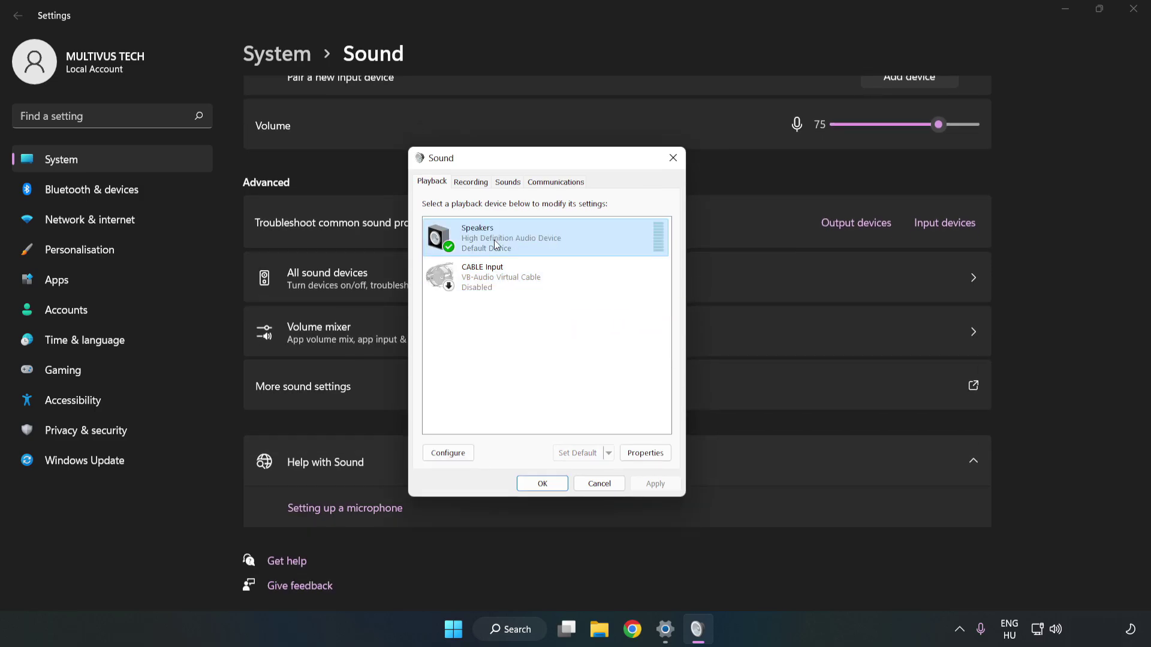
{"action": "right_click", "coordinate": [588, 236]}
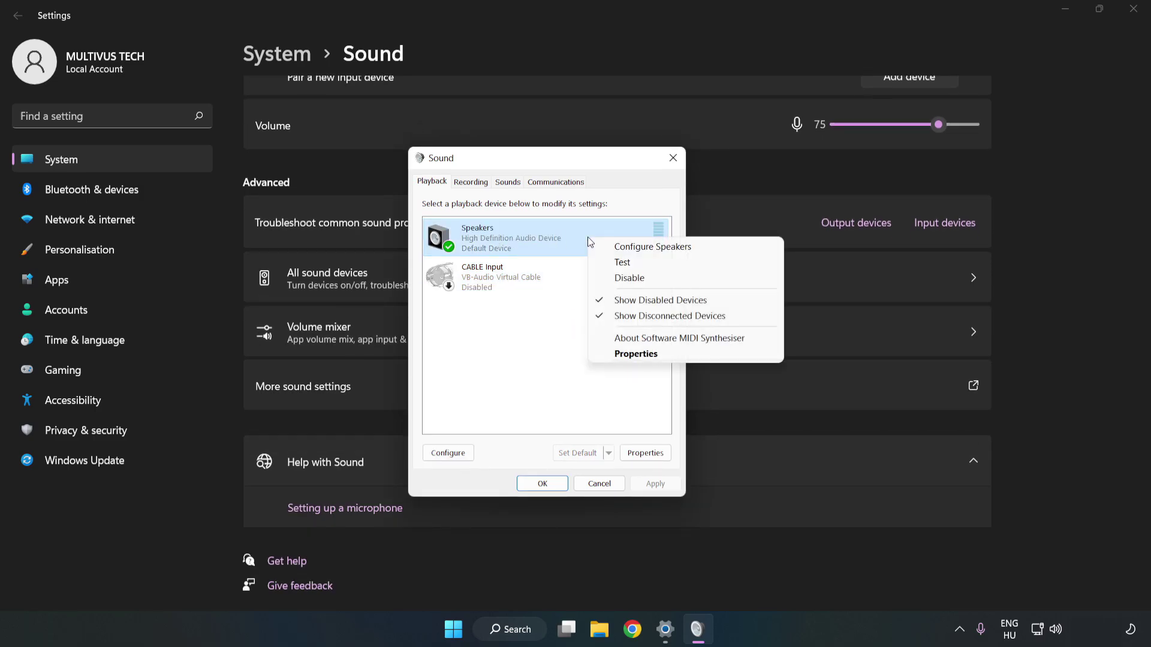
- Configure the Speakers as 7.1 Surround, keeping all optional and full-range speakers
{"action": "left_click", "coordinate": [655, 247]}
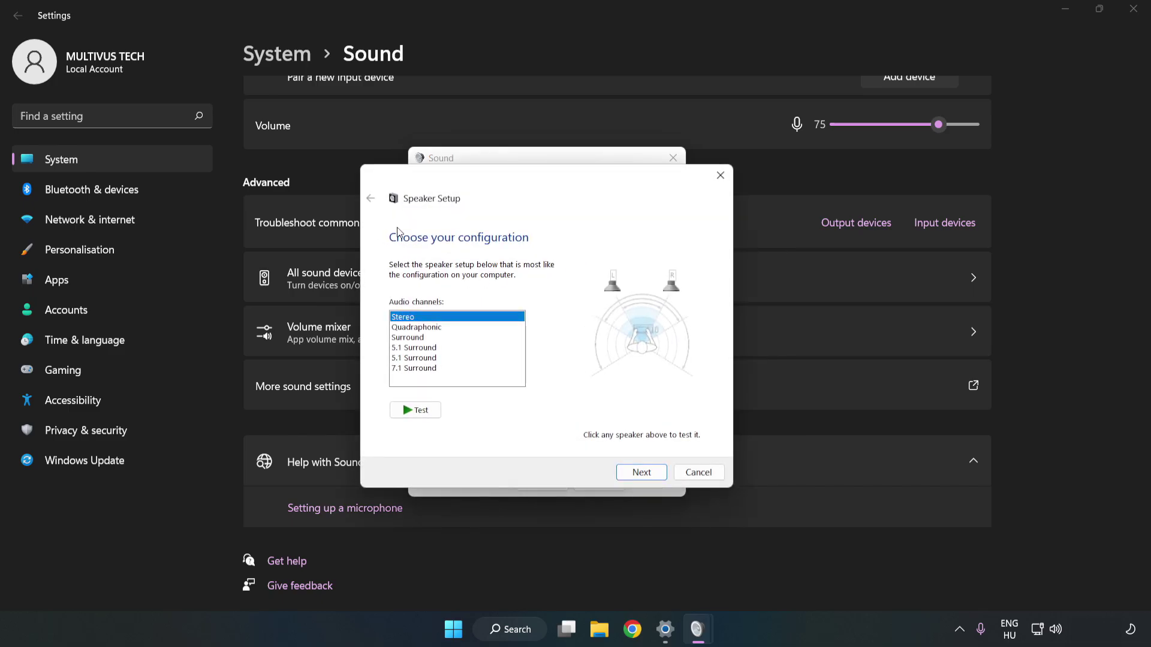
{"action": "left_click", "coordinate": [426, 329]}
{"action": "left_click", "coordinate": [424, 369]}
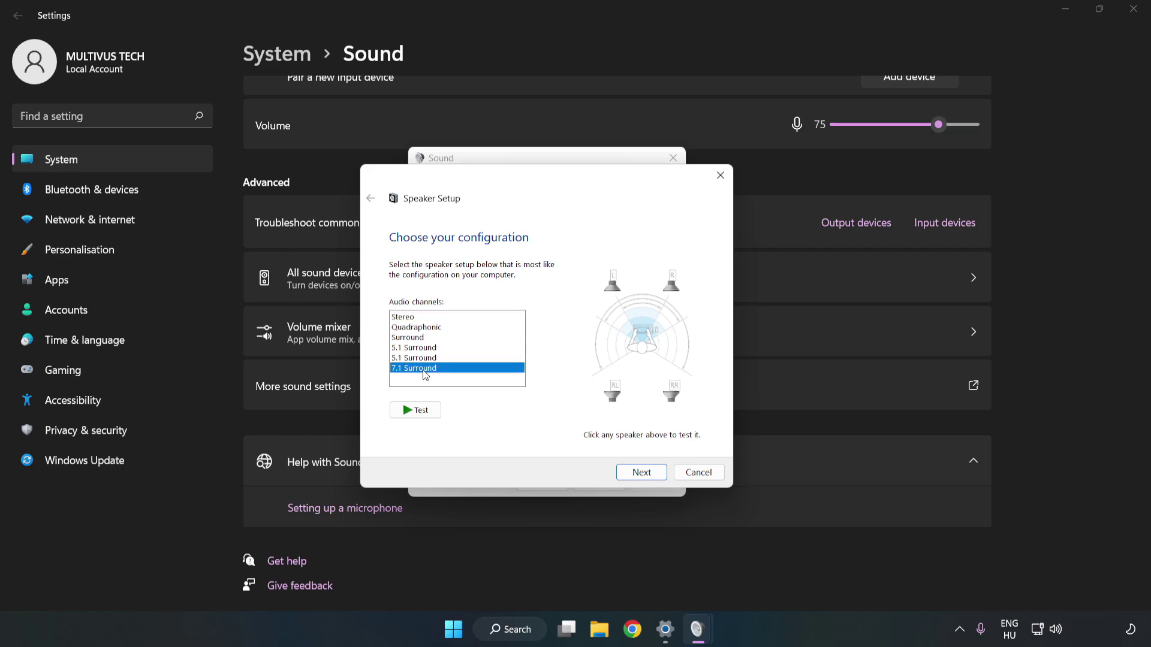
{"action": "left_click", "coordinate": [640, 473]}
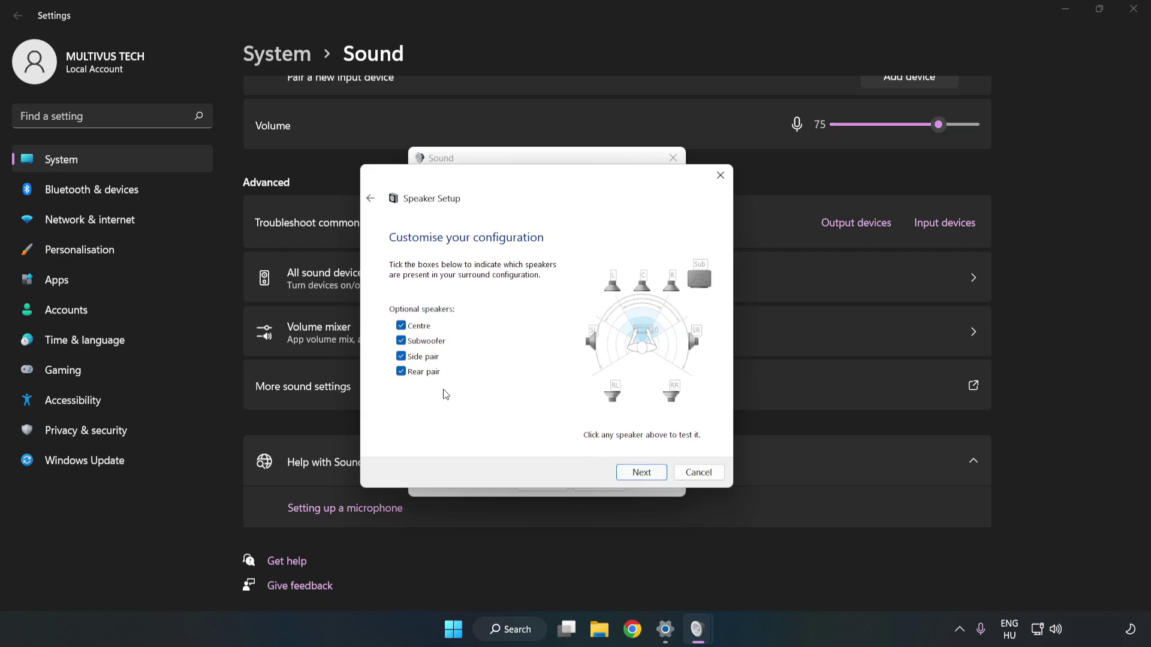
{"action": "left_click", "coordinate": [636, 472]}
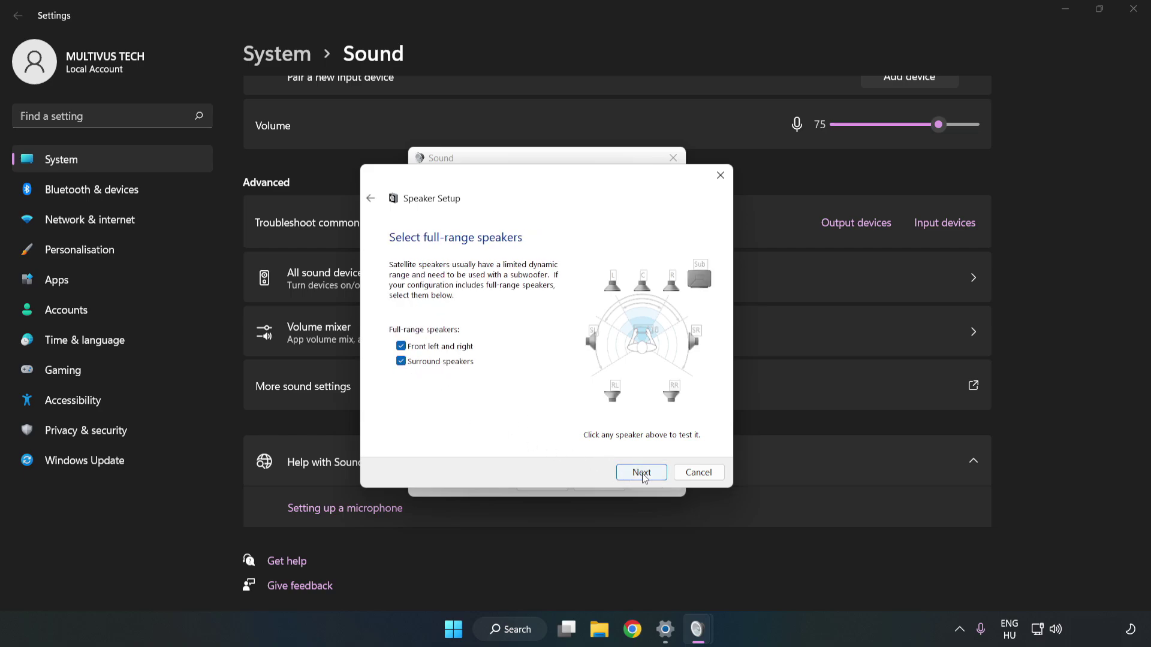
{"action": "left_click", "coordinate": [642, 474]}
{"action": "left_click", "coordinate": [642, 472]}
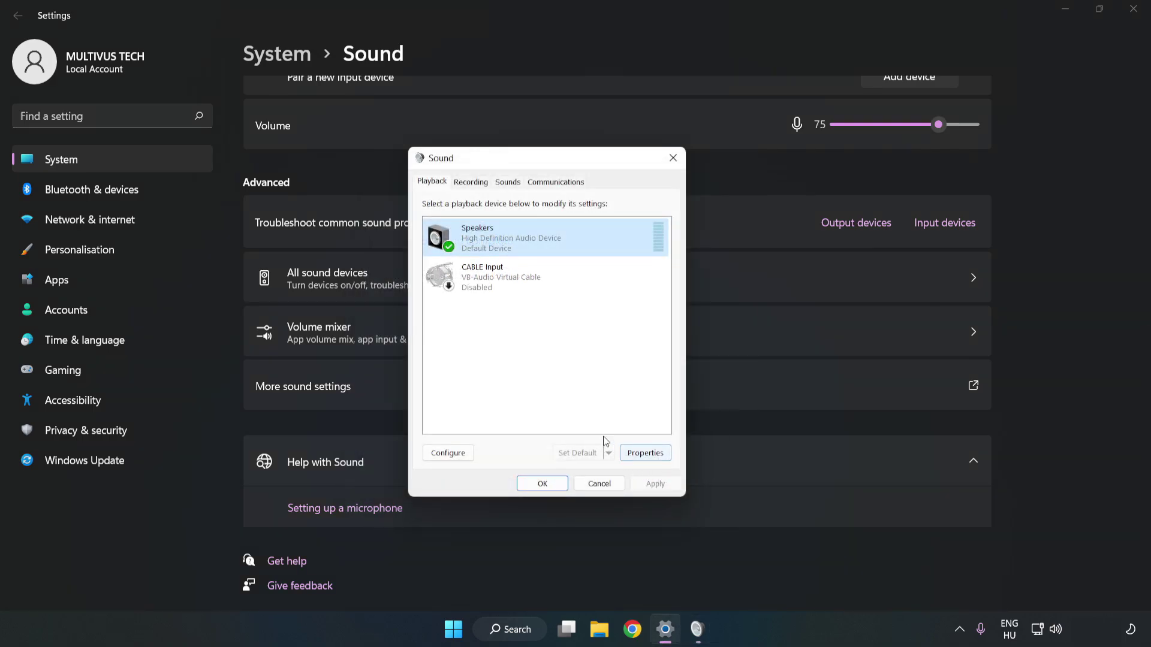
- Tick 'Disable all enhancements' in the Speakers Properties Enhancements settings
{"action": "left_click", "coordinate": [654, 461]}
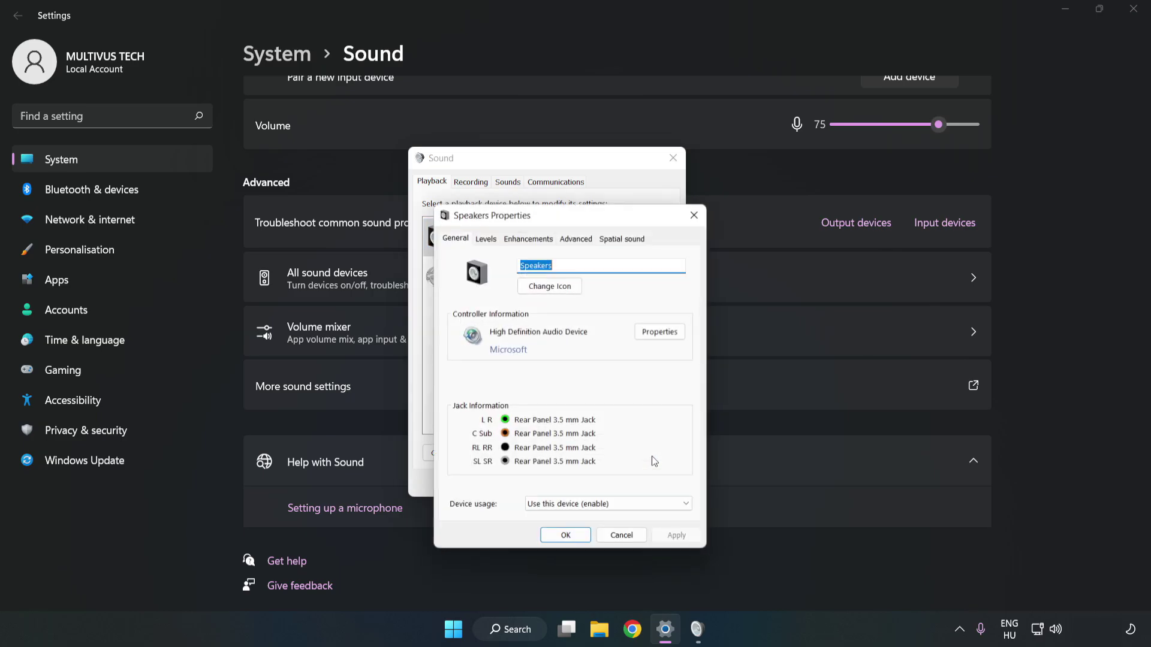
{"action": "left_click_drag", "start_coordinate": [578, 229], "coordinate": [546, 167]}
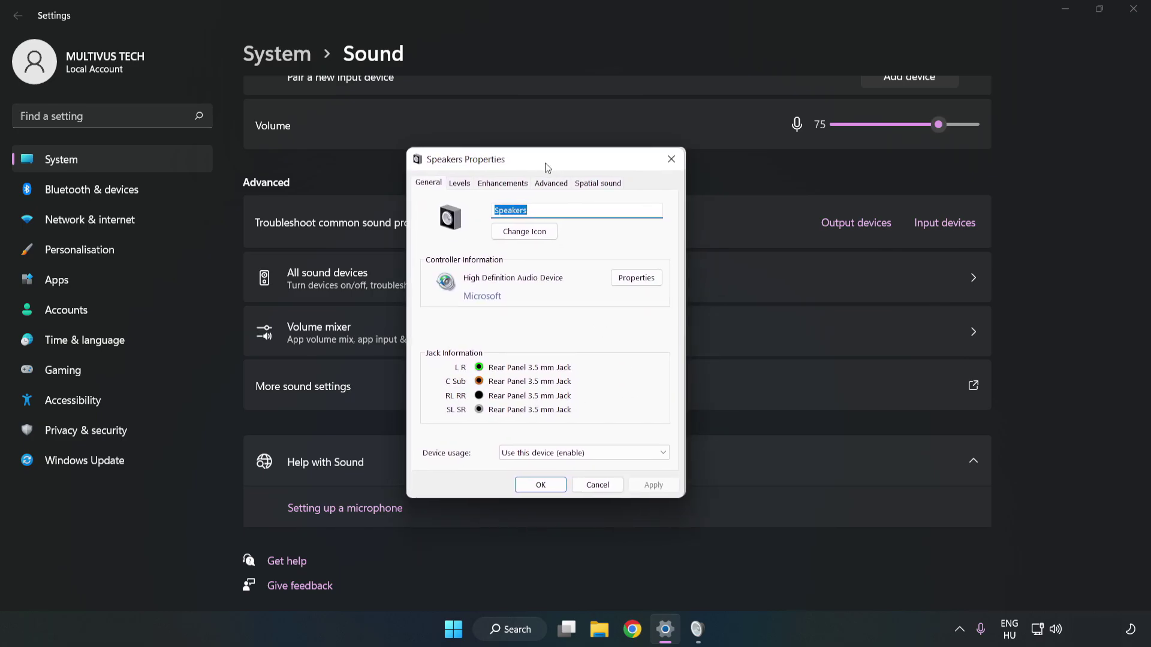
{"action": "left_click", "coordinate": [503, 183]}
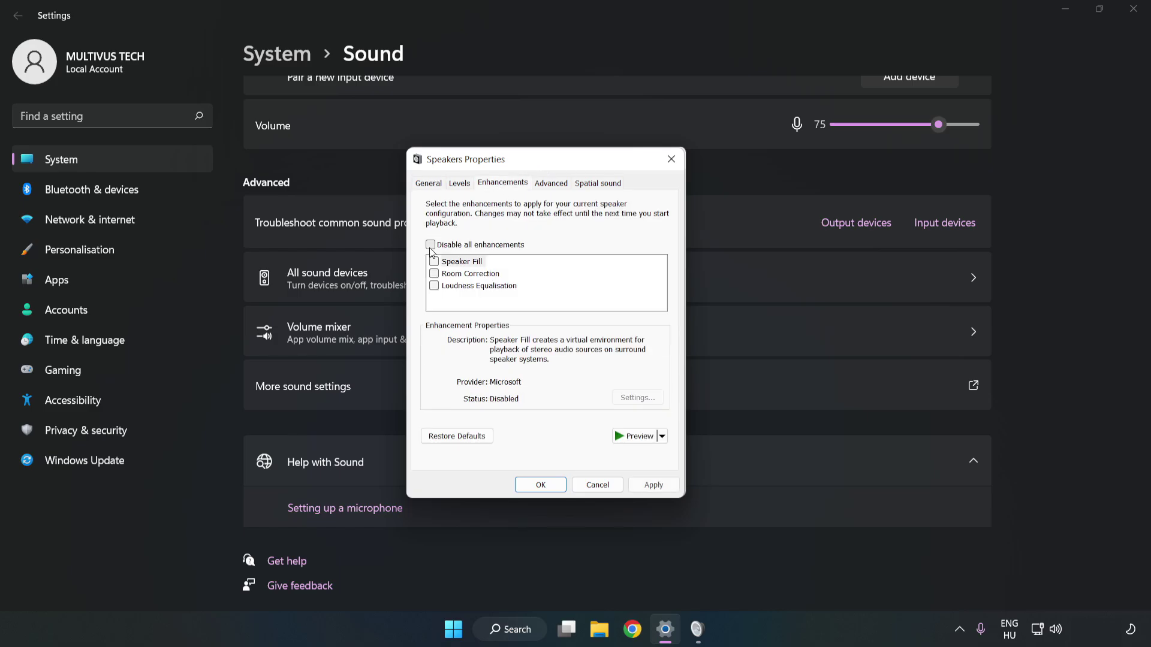
{"action": "left_click", "coordinate": [430, 244]}
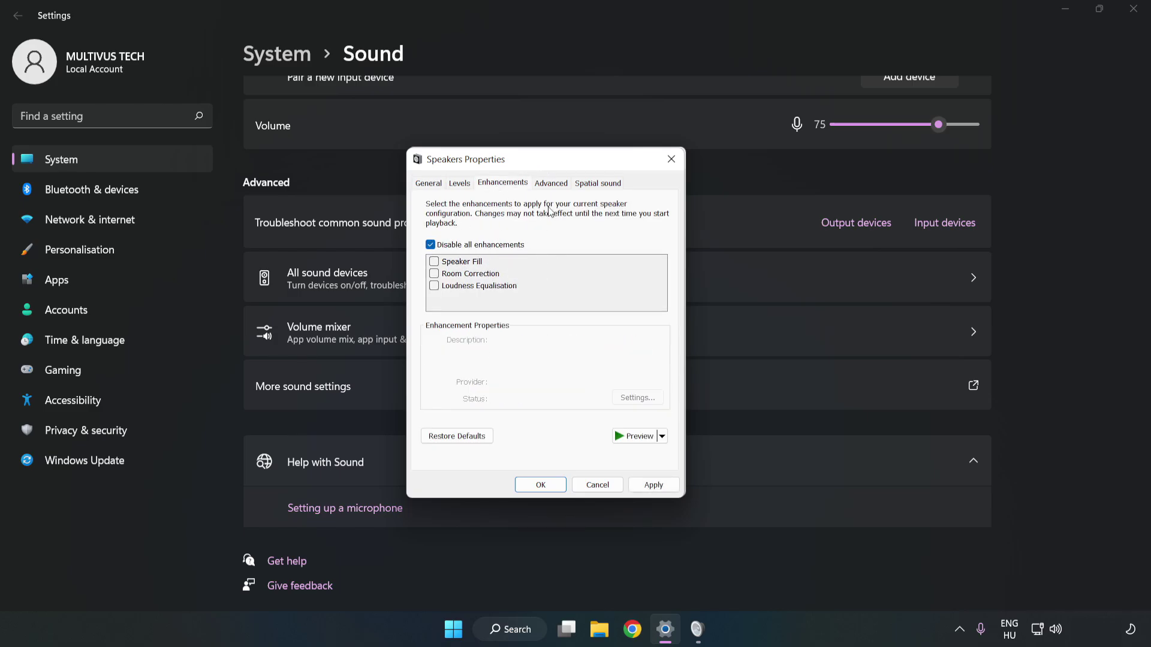
- Keep the Speakers default format at 16 bit, 48000 Hz (DVD Quality), apply it, and close both dialogs
{"action": "left_click", "coordinate": [551, 186]}
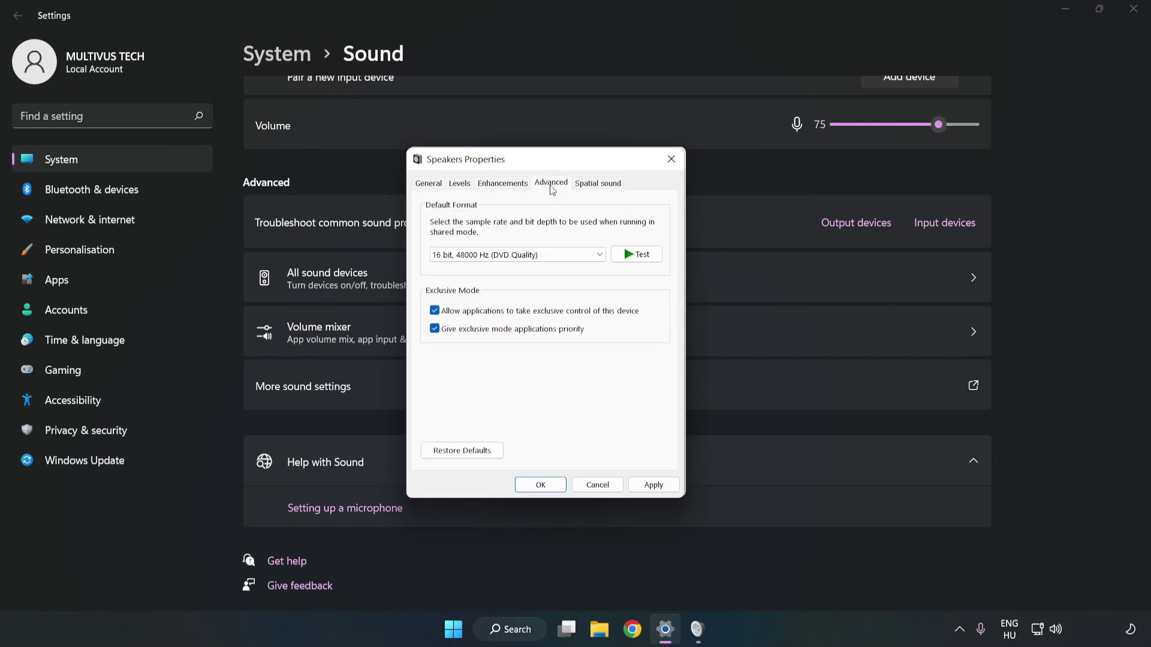
{"action": "left_click", "coordinate": [553, 256]}
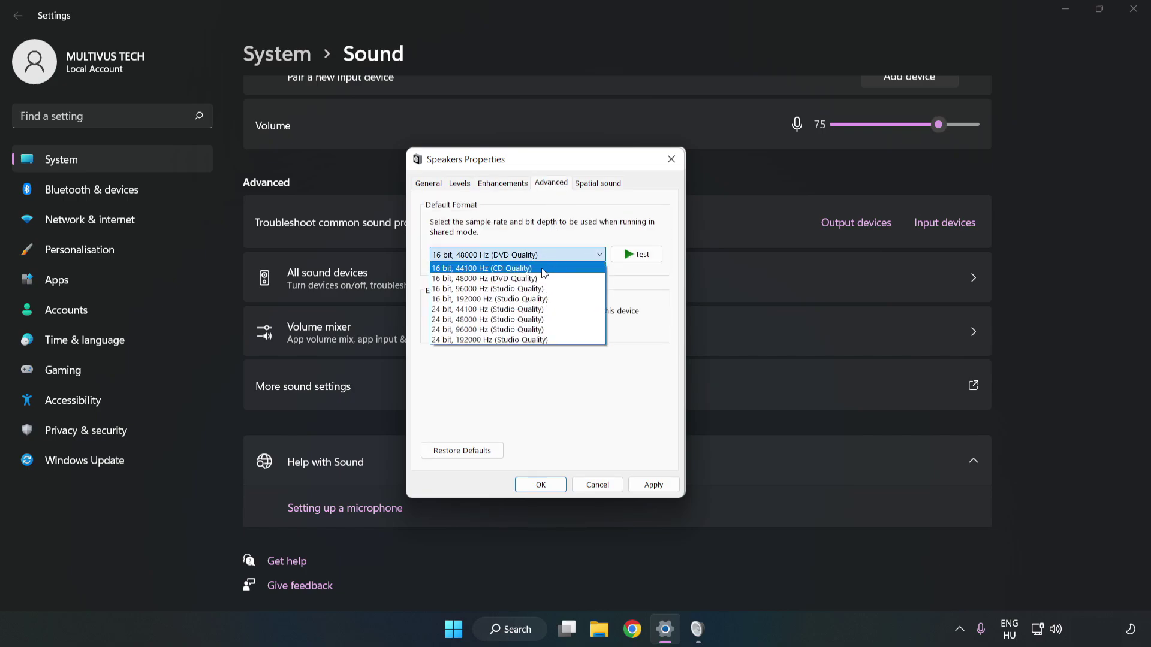
{"action": "left_click", "coordinate": [534, 277]}
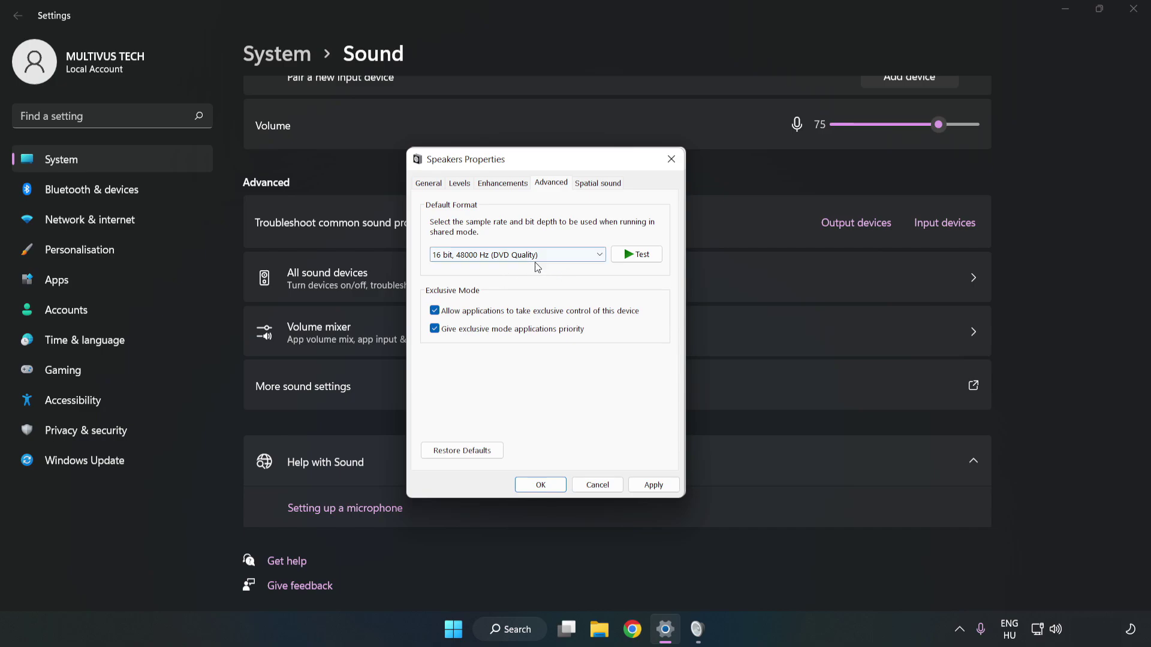
{"action": "left_click", "coordinate": [654, 484]}
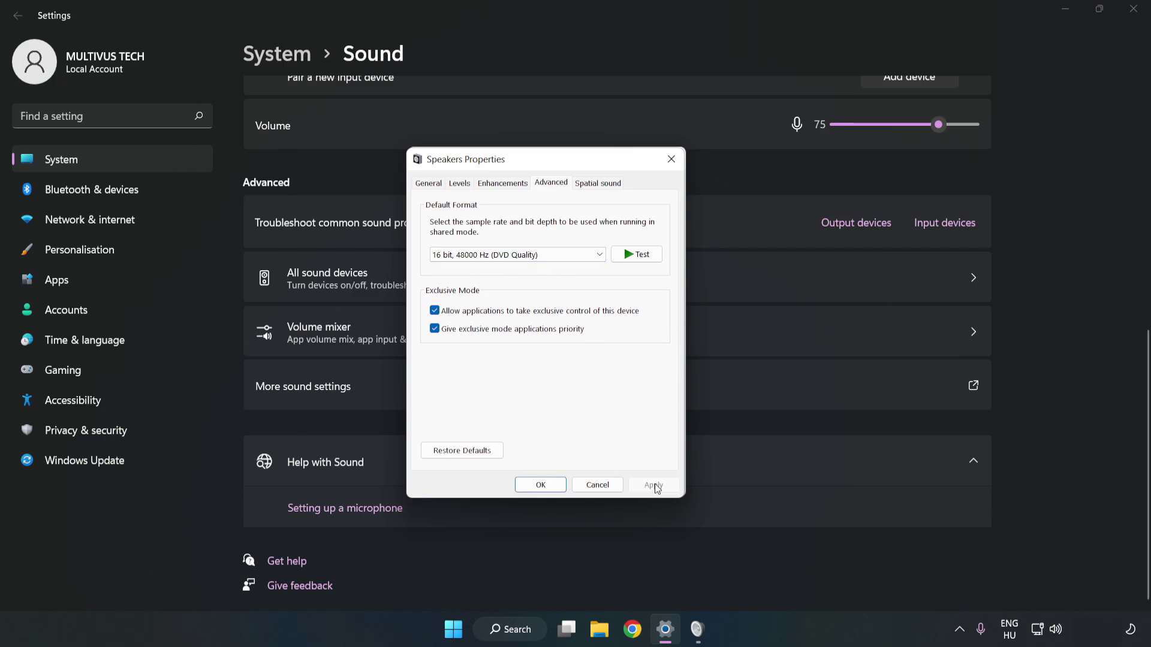
{"action": "left_click", "coordinate": [541, 485]}
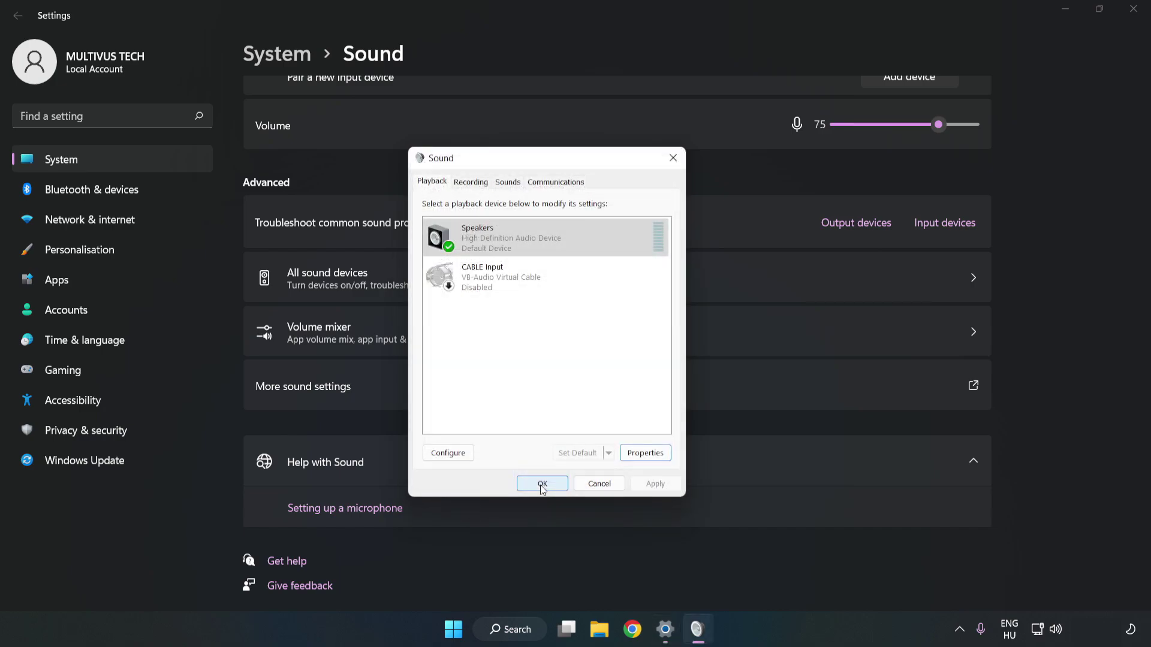
{"action": "left_click", "coordinate": [541, 483]}
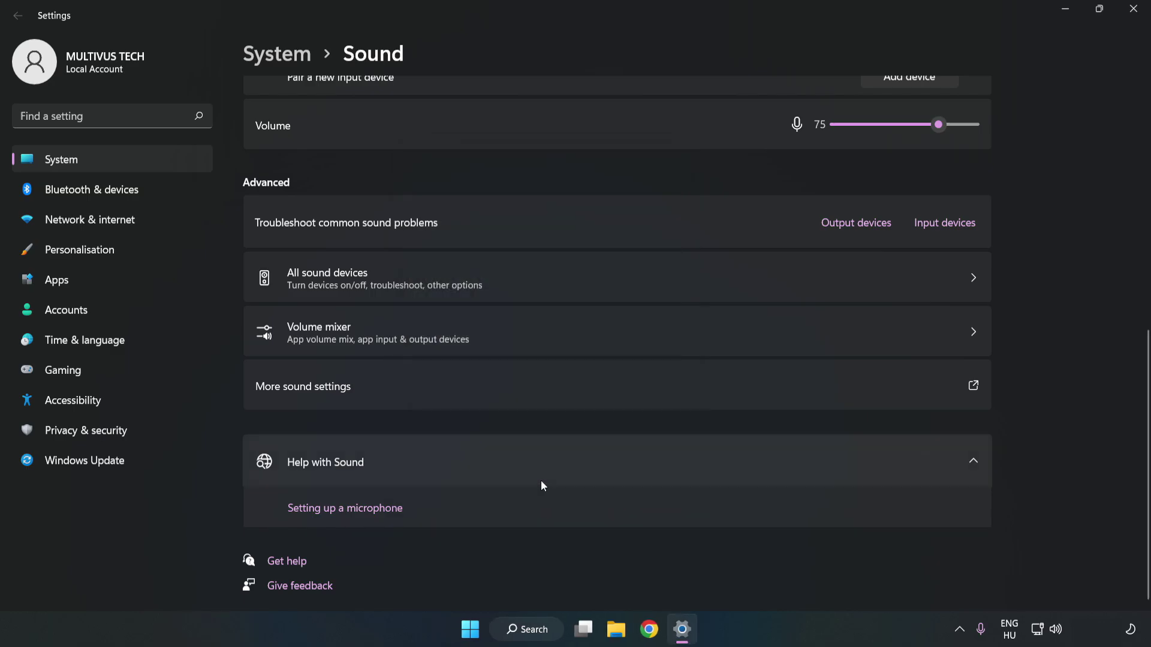
- Close the sound Settings window and bring up the Start menu's power options
{"action": "left_click", "coordinate": [1132, 9]}
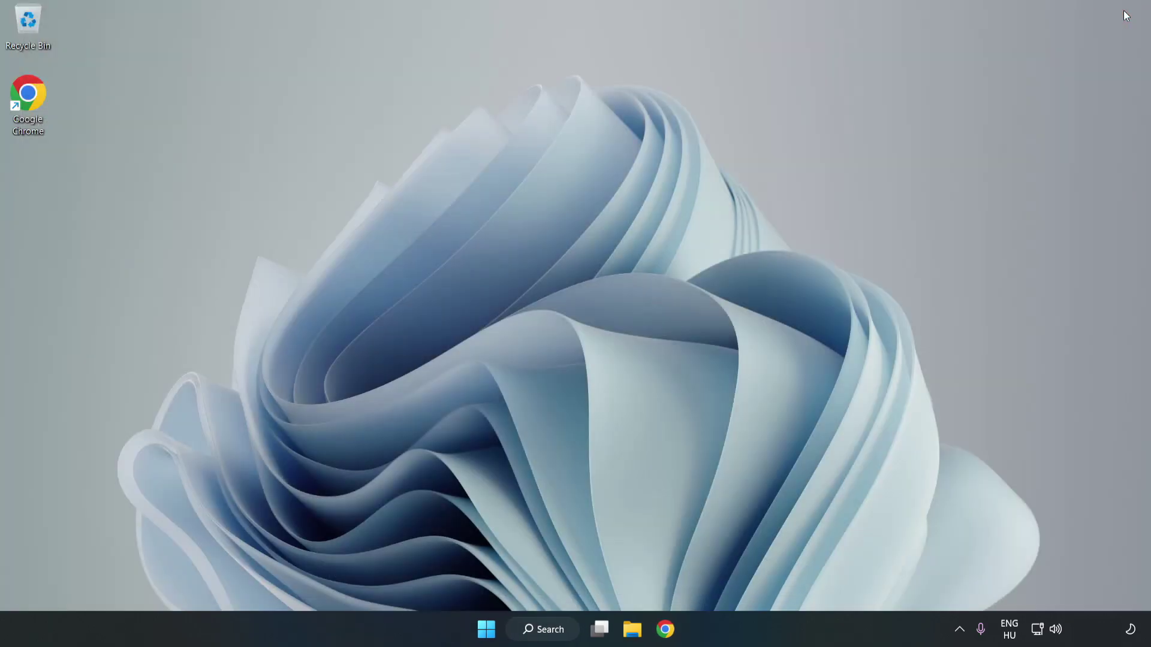
{"action": "left_click", "coordinate": [486, 629]}
{"action": "left_click", "coordinate": [768, 581]}
- Search Windows for 'device manager' so Device Manager appears as the best match
{"action": "left_click", "coordinate": [564, 630]}
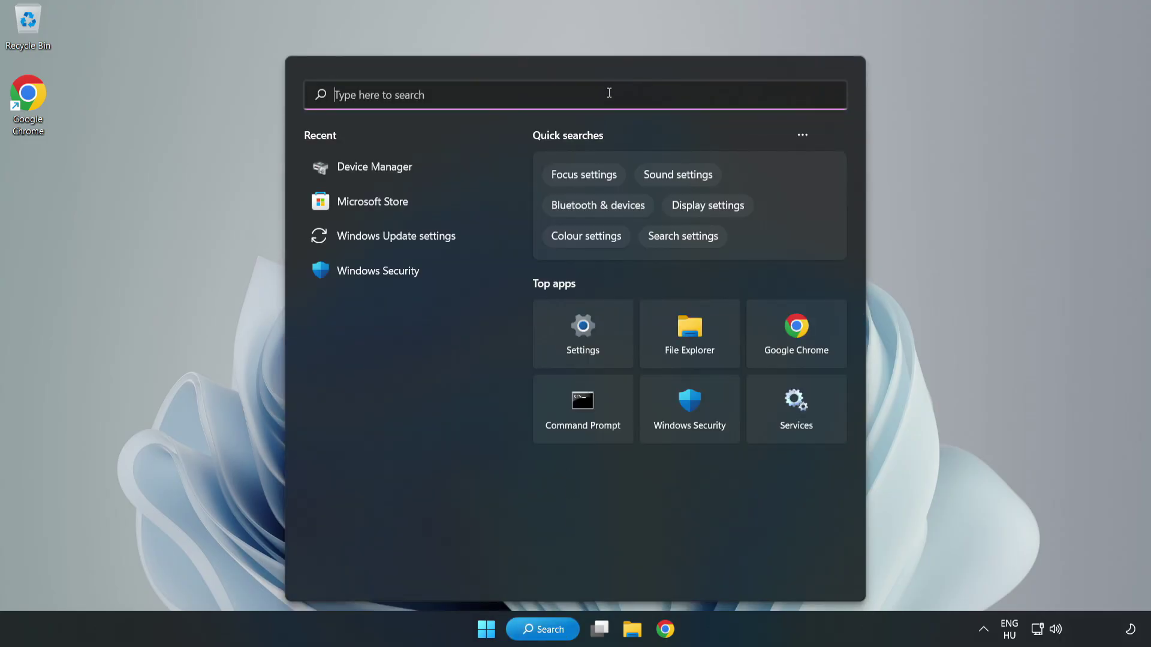
{"action": "type", "text": "device mag"}
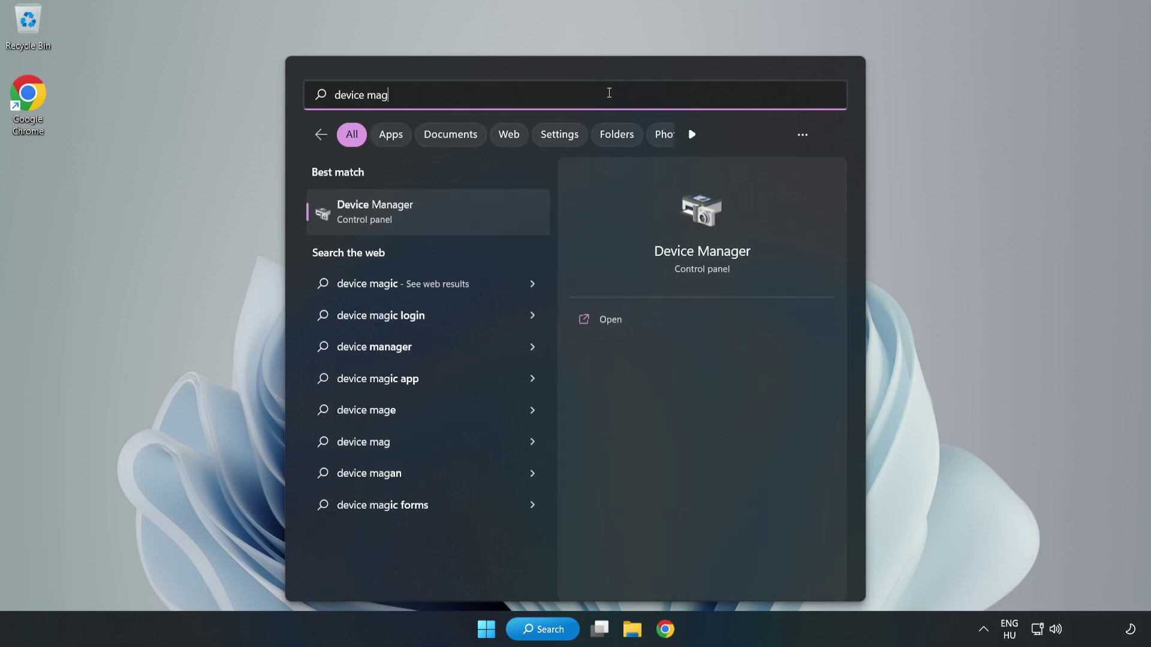
{"action": "key", "text": "BackSpace"}
{"action": "type", "text": "nager"}
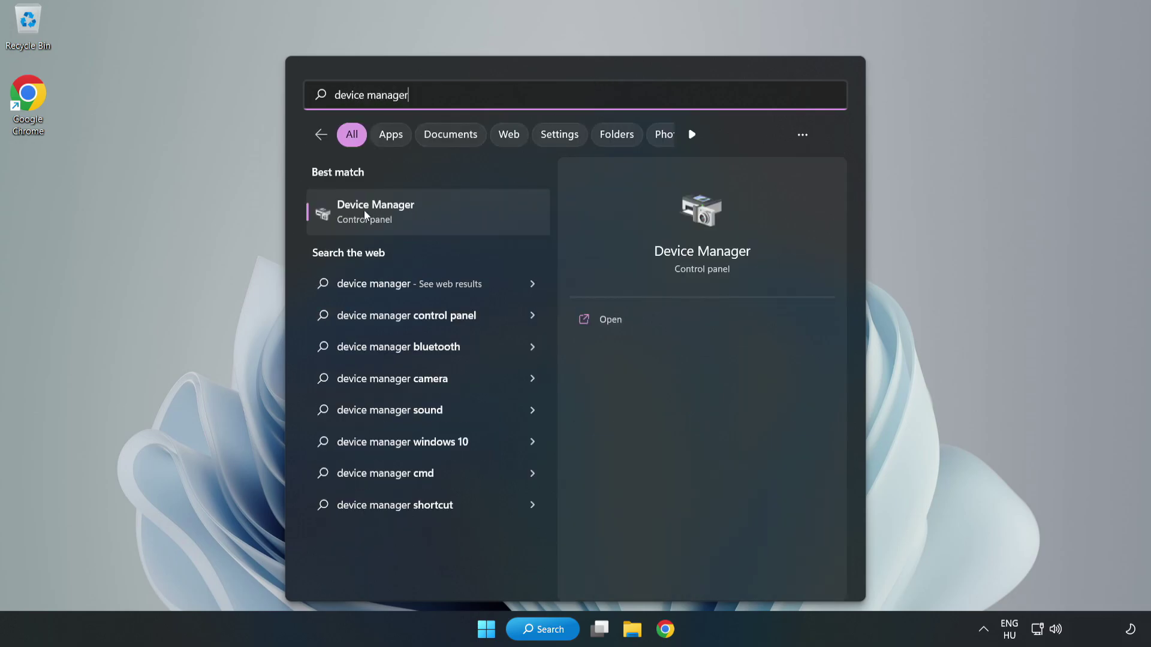
- Open Device Manager, expand Sound, video and game controllers, and bring up High Definition Audio Device's options
{"action": "left_click", "coordinate": [446, 216]}
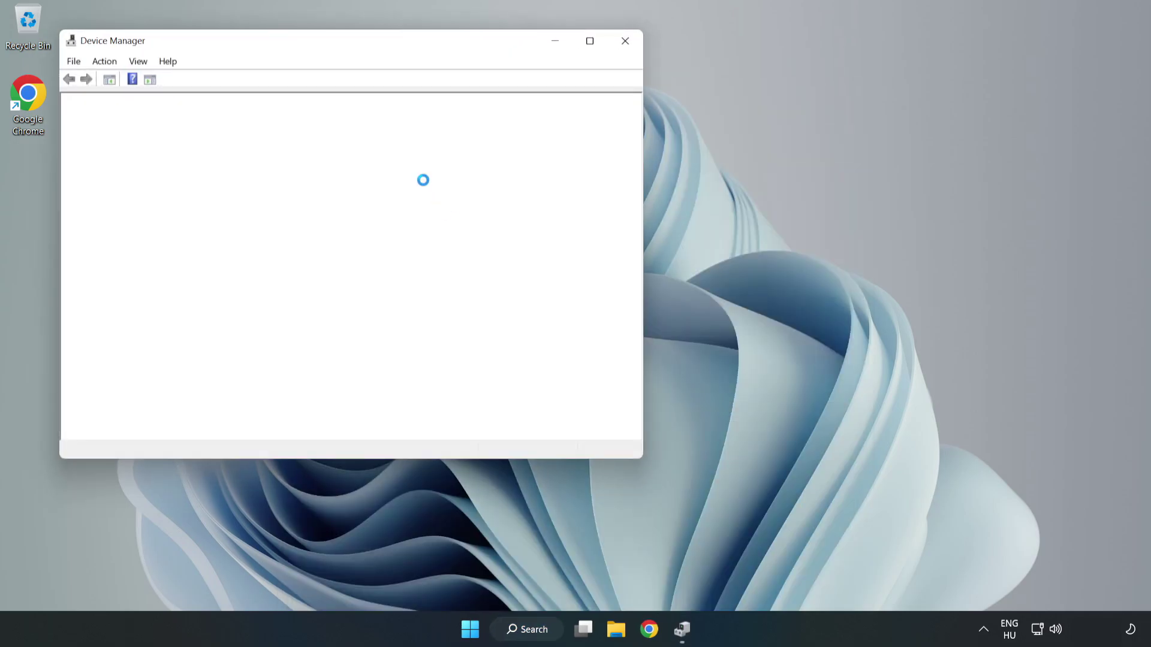
{"action": "left_click_drag", "start_coordinate": [314, 45], "coordinate": [525, 93]}
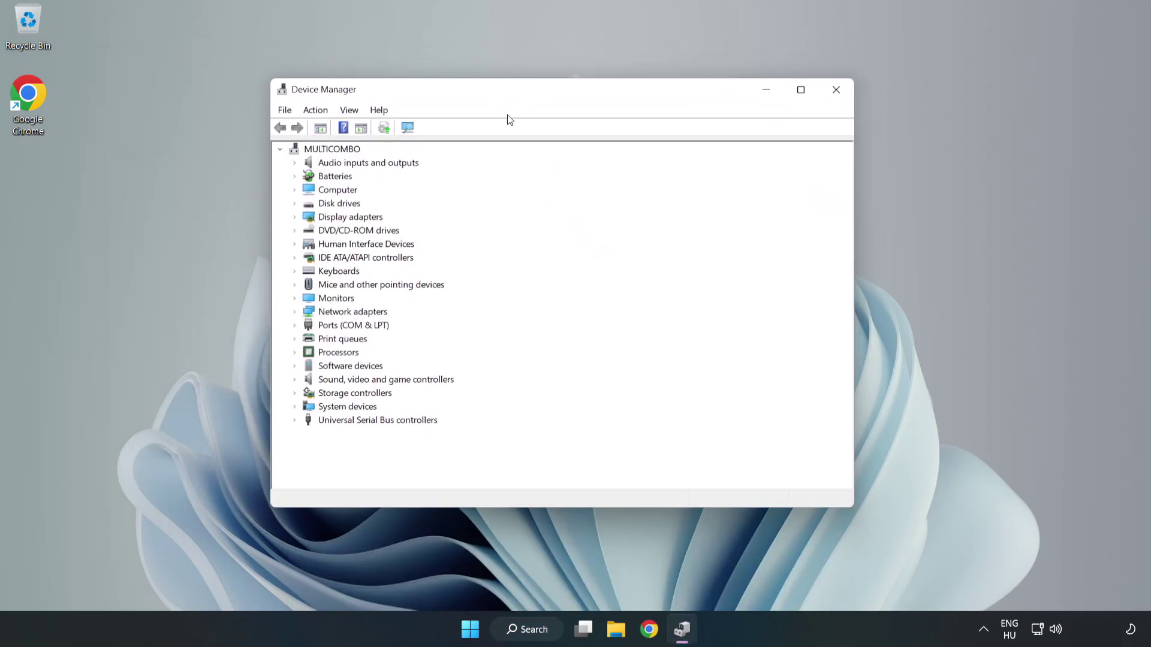
{"action": "left_click", "coordinate": [325, 383]}
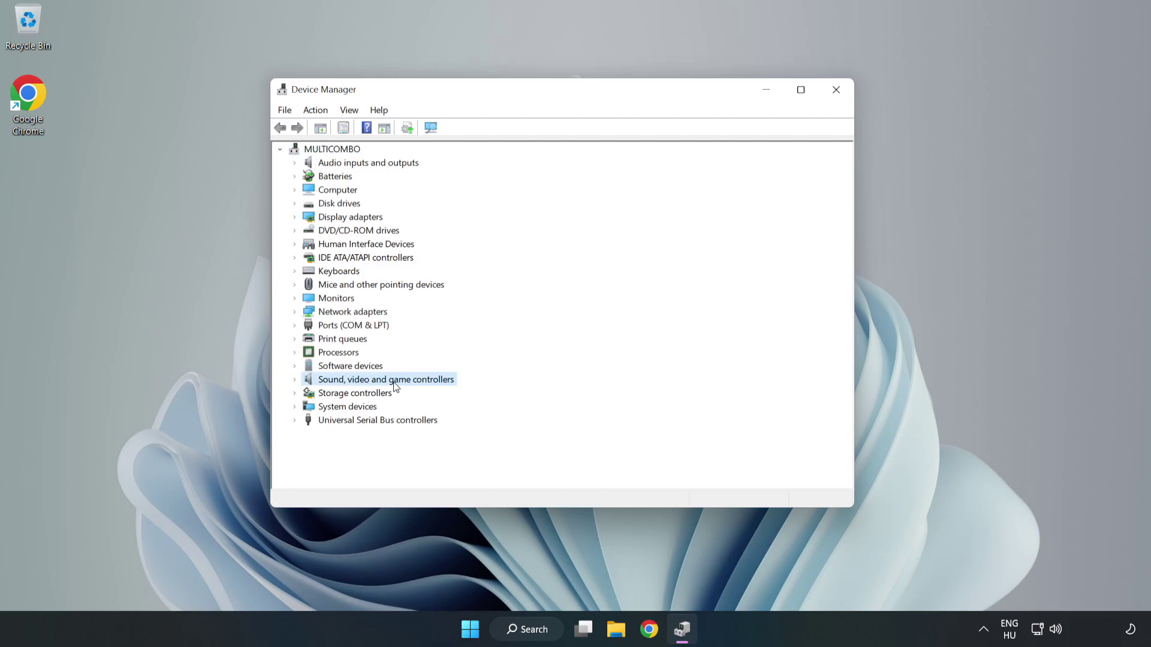
{"action": "left_click", "coordinate": [295, 382]}
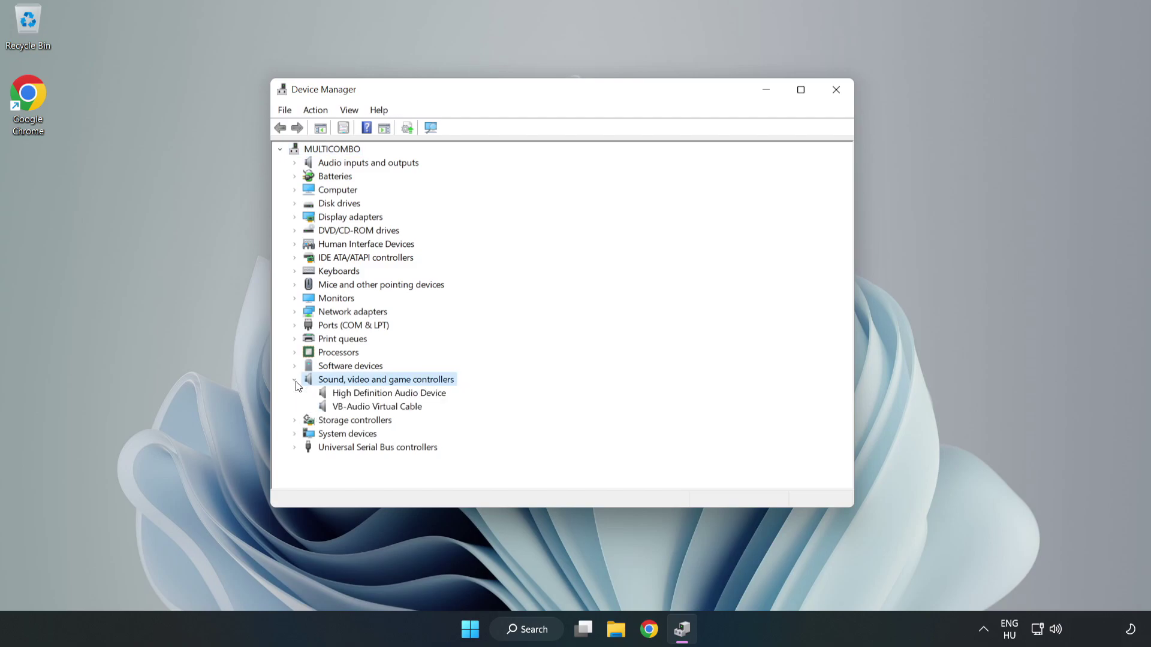
{"action": "left_click", "coordinate": [351, 393]}
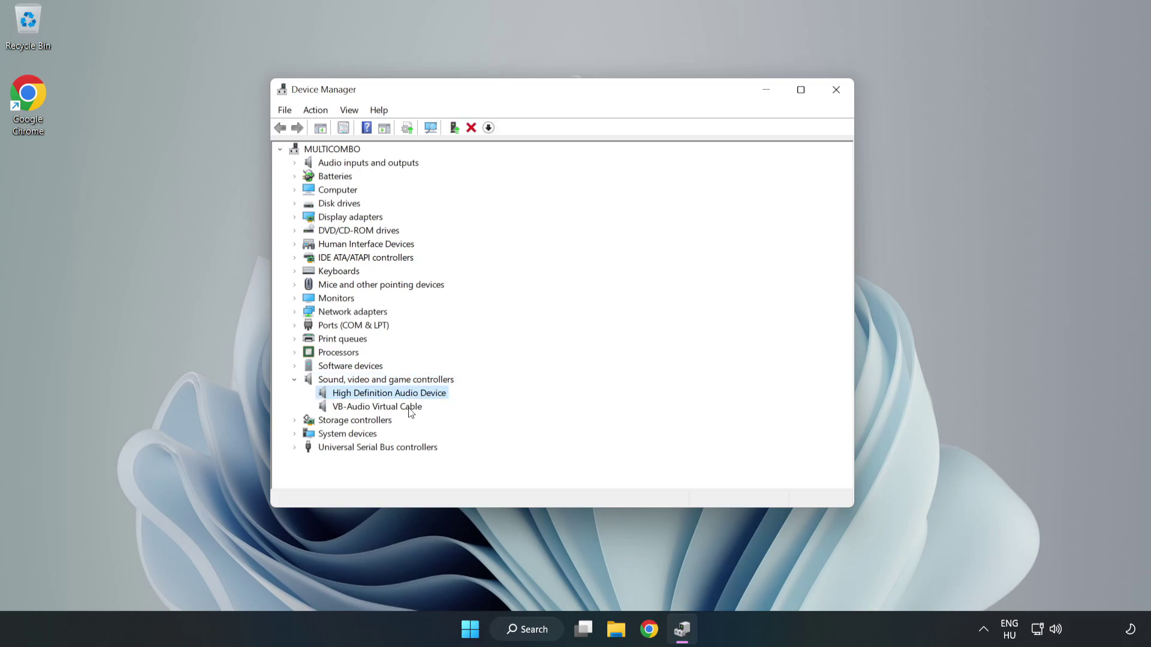
{"action": "right_click", "coordinate": [426, 396]}
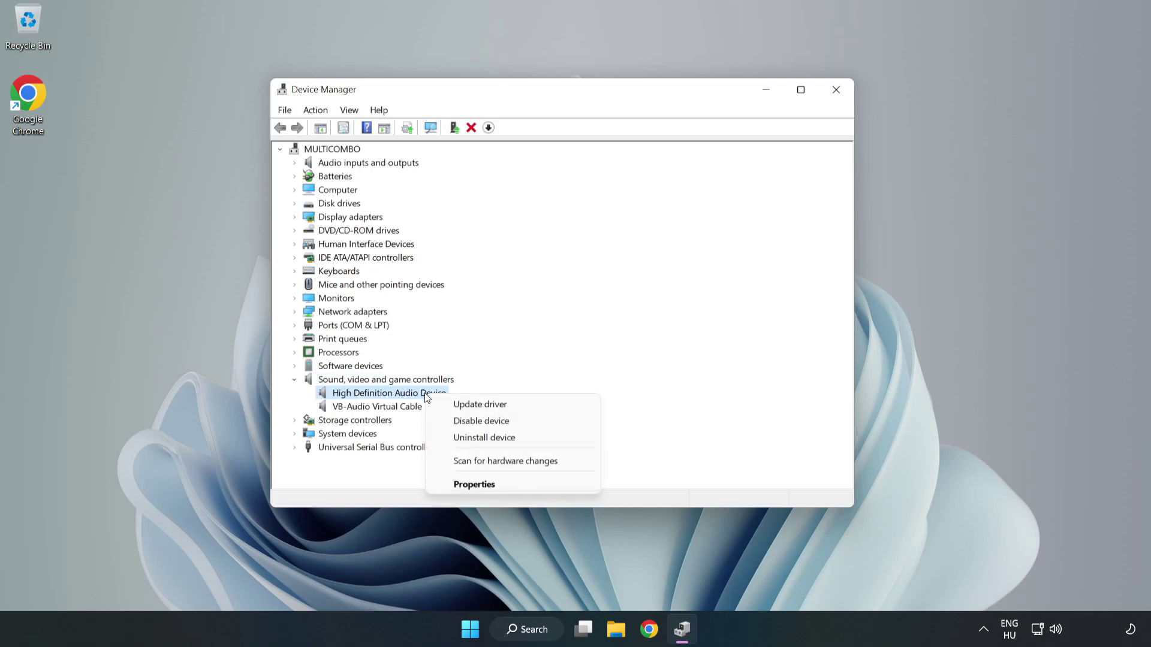
- Reinstall the High Definition Audio Device driver by choosing it from the drivers already on the computer
{"action": "left_click", "coordinate": [522, 404]}
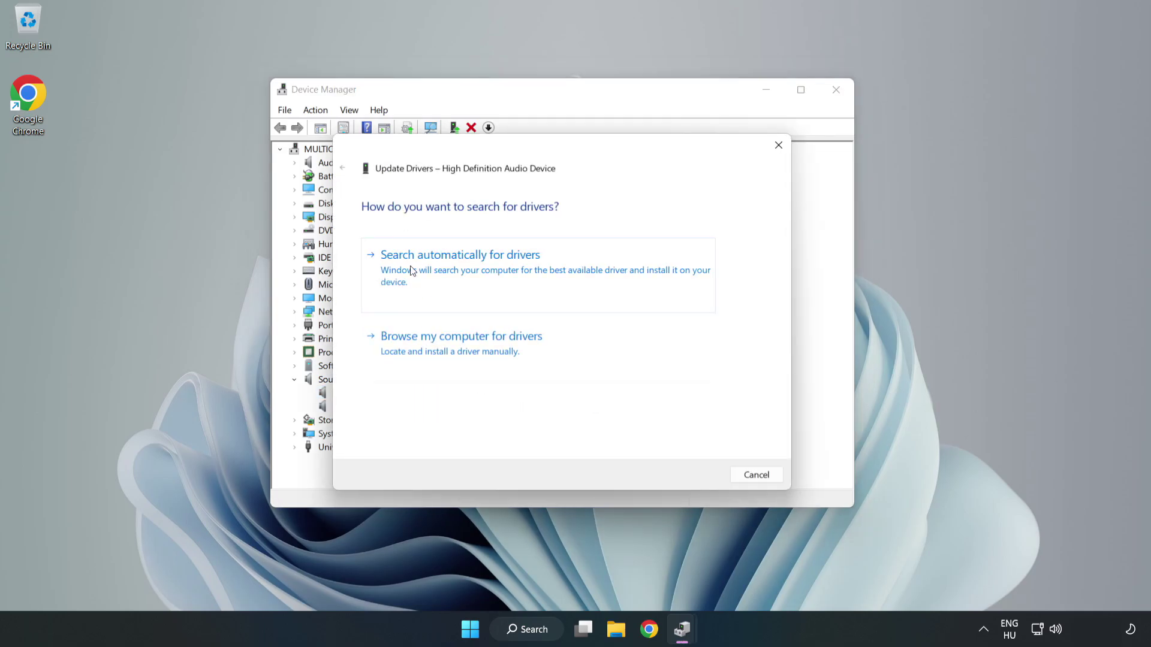
{"action": "left_click", "coordinate": [501, 352]}
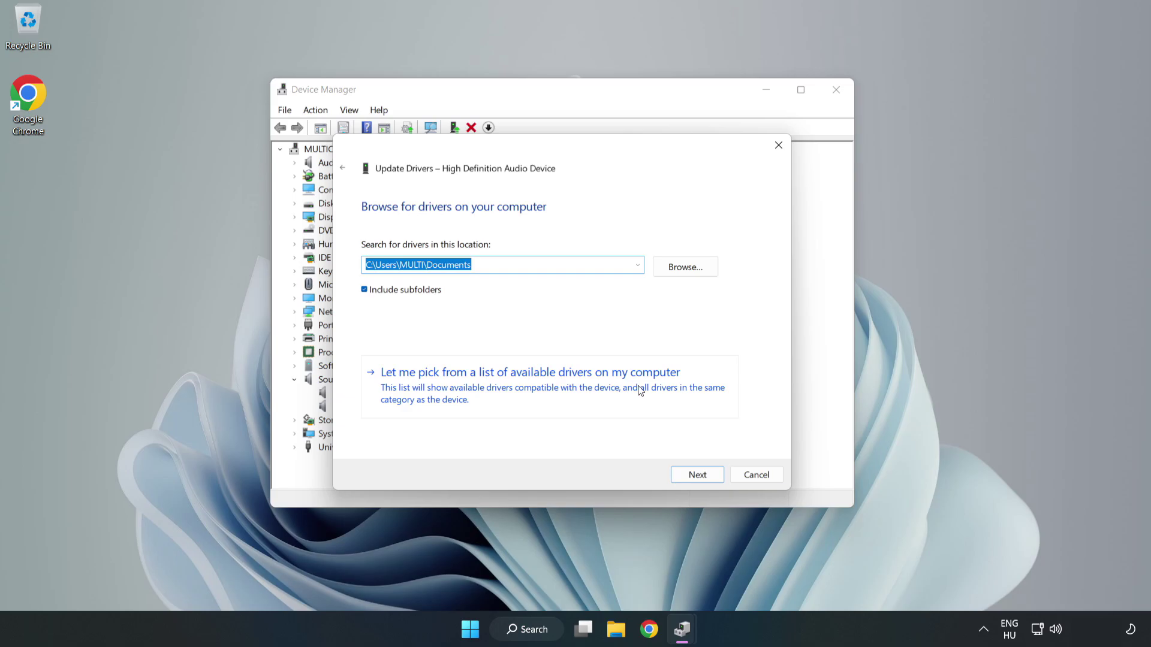
{"action": "left_click", "coordinate": [599, 393]}
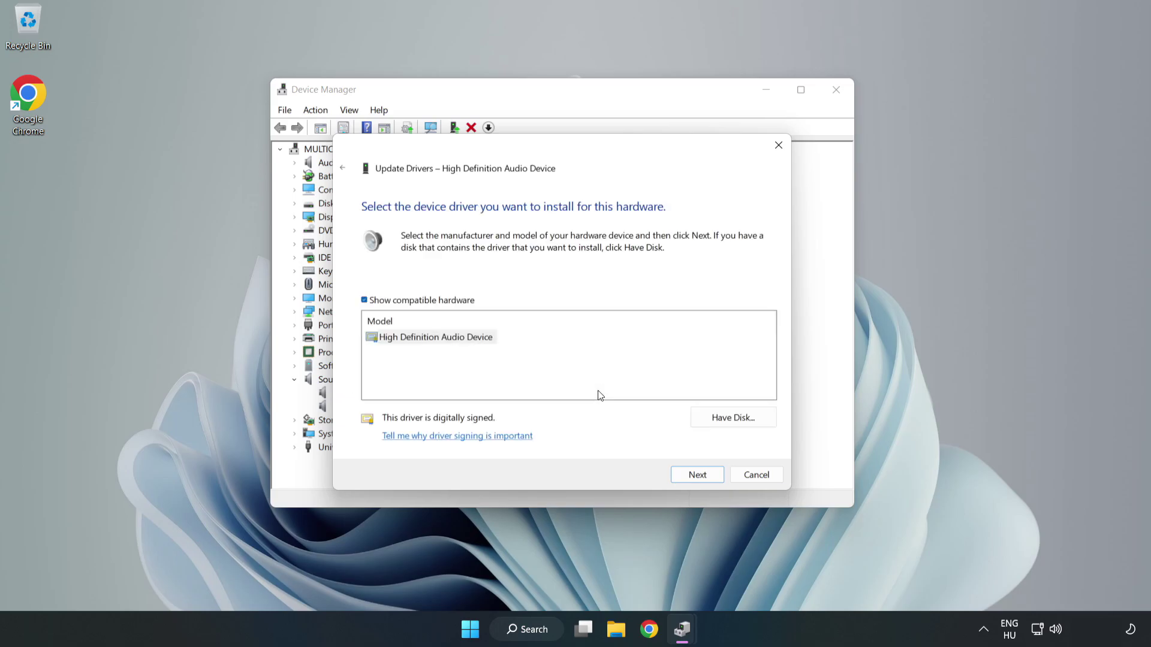
{"action": "left_click", "coordinate": [384, 340]}
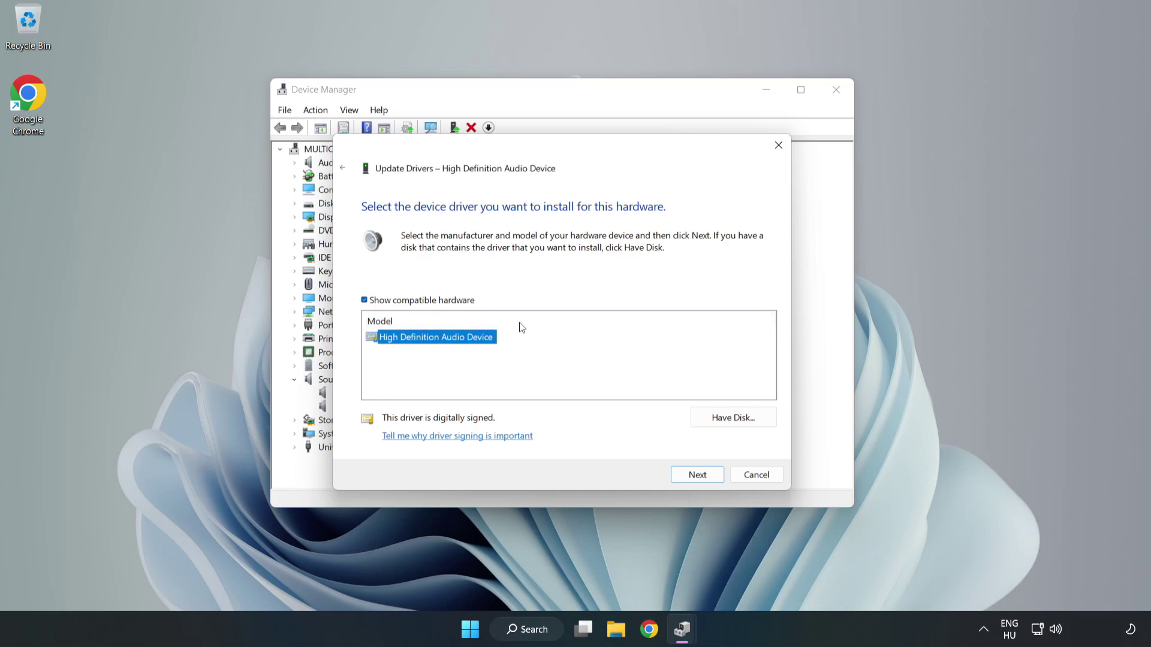
{"action": "left_click", "coordinate": [697, 476]}
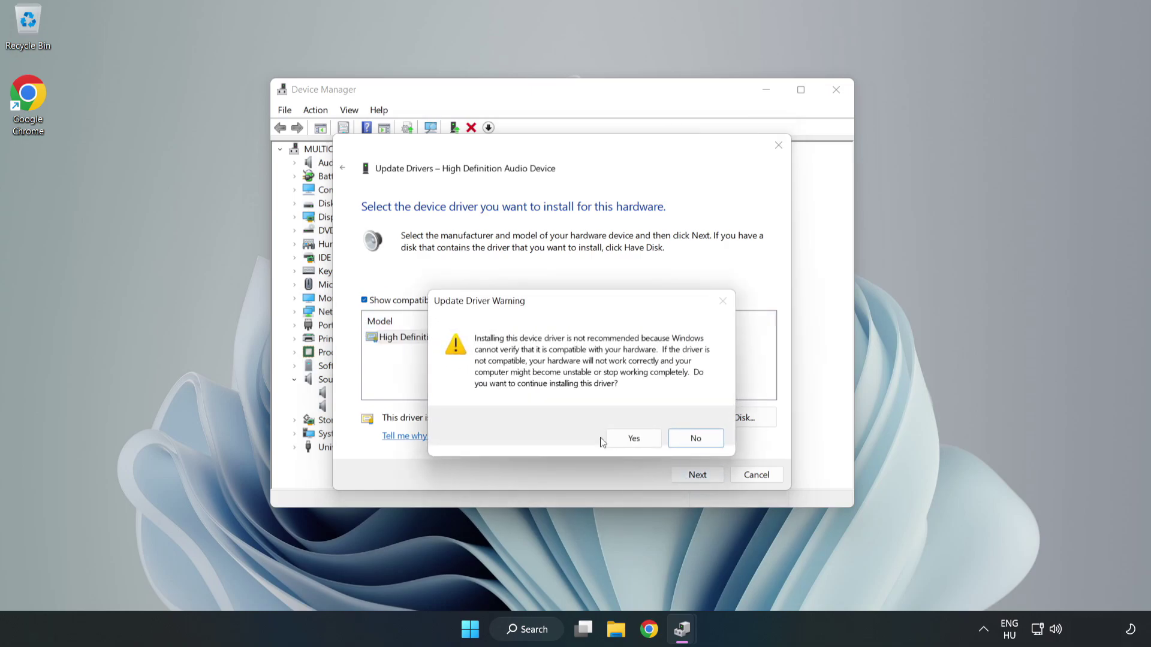
{"action": "left_click", "coordinate": [636, 440]}
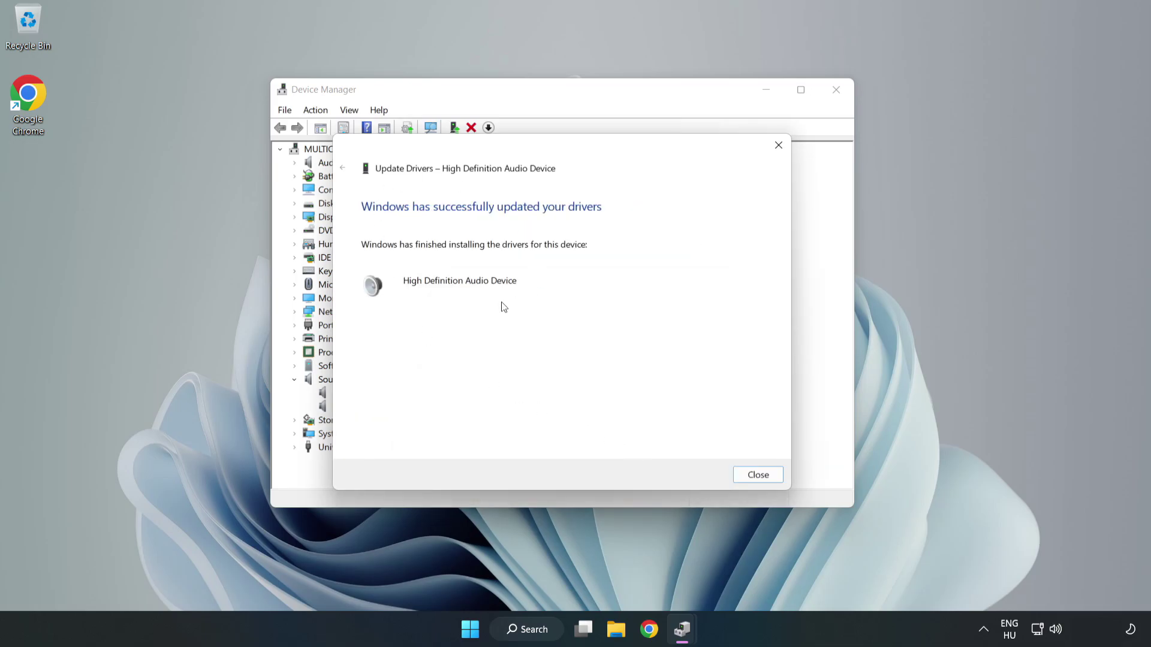
{"action": "left_click", "coordinate": [758, 475]}
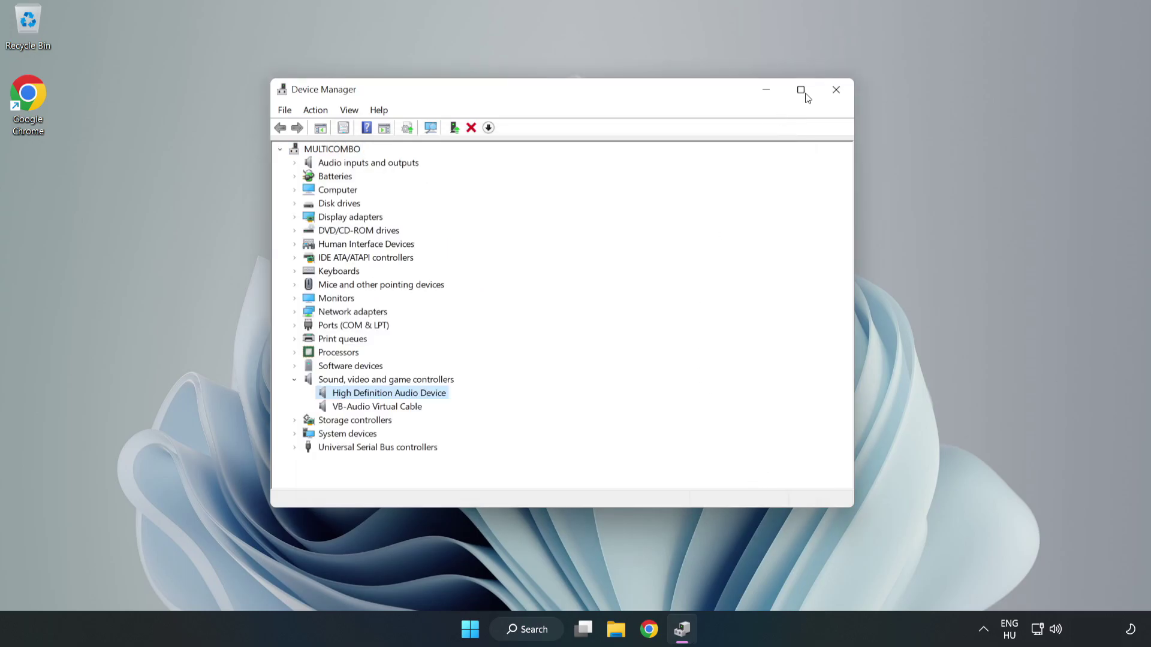
- Close the Device Manager window after the driver reinstall and bring up the Start menu
{"action": "left_click", "coordinate": [834, 91]}
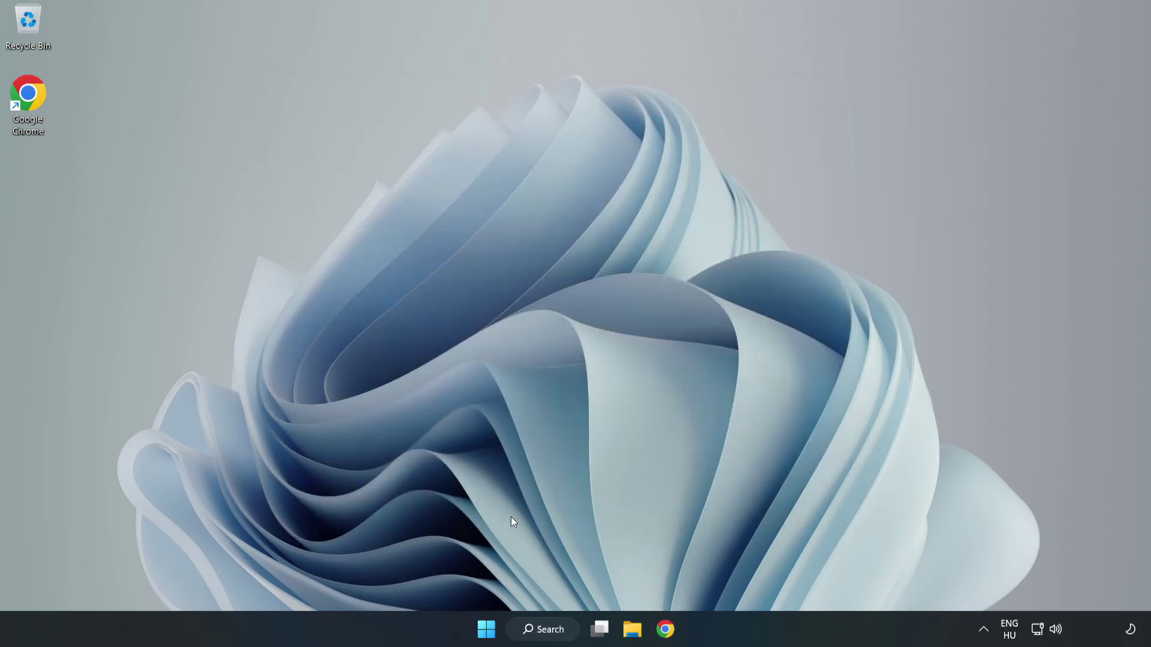
{"action": "left_click", "coordinate": [486, 628]}
- Launch 'Troubleshoot sound problems' from the taskbar volume icon's context menu
{"action": "right_click", "coordinate": [1057, 631]}
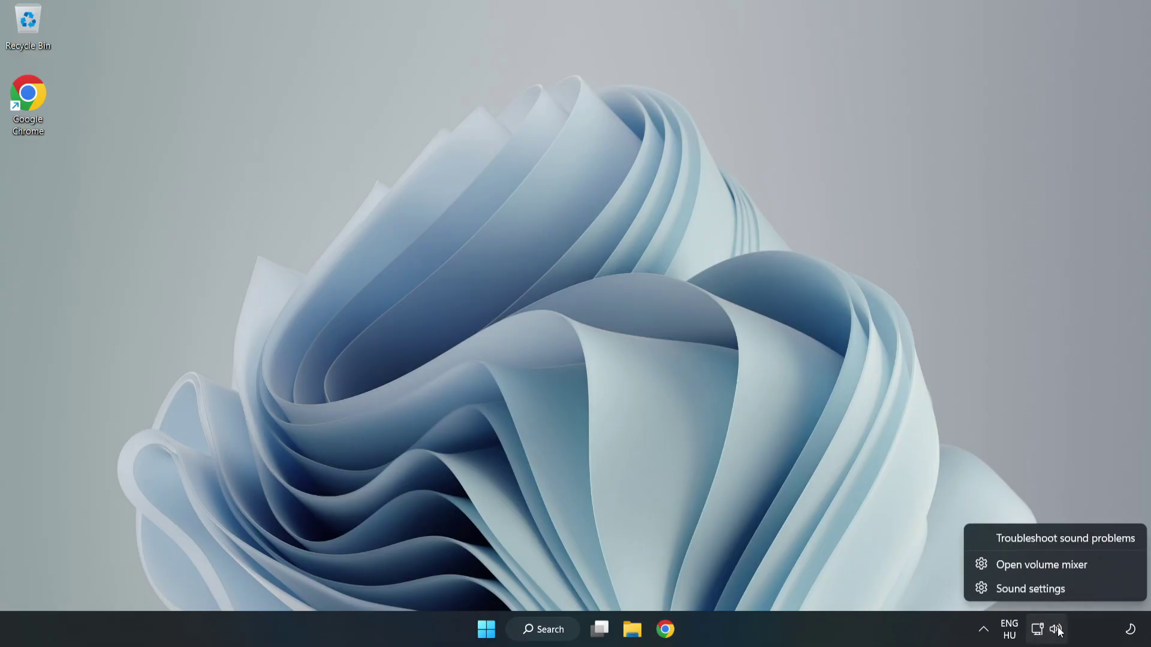
{"action": "left_click", "coordinate": [1040, 539]}
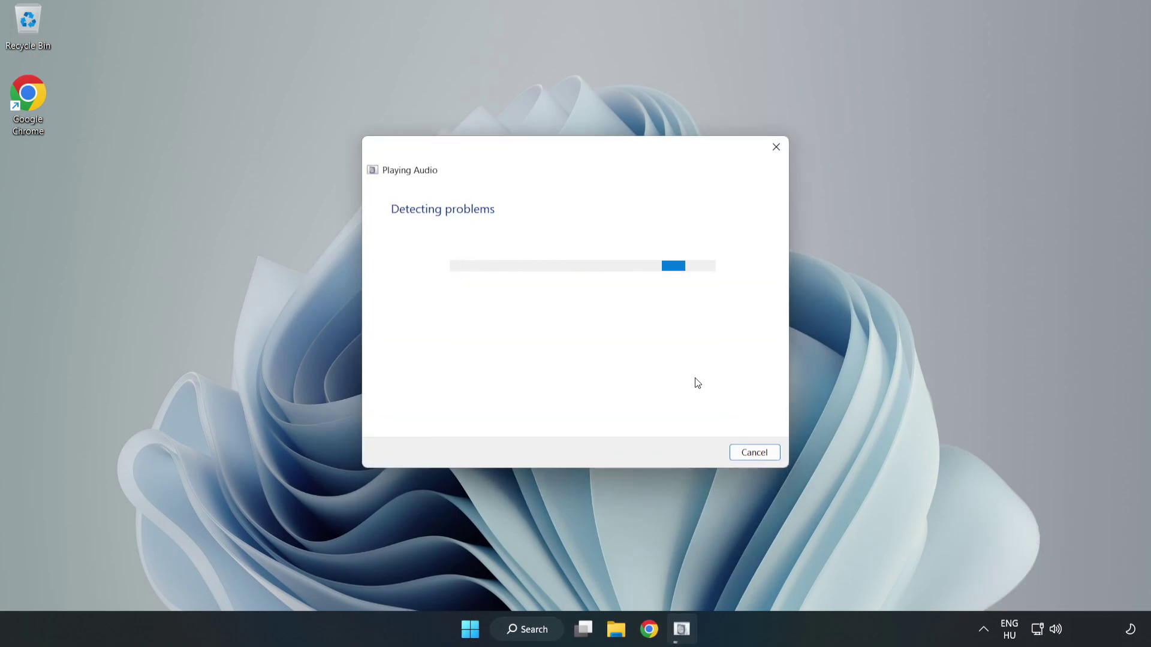